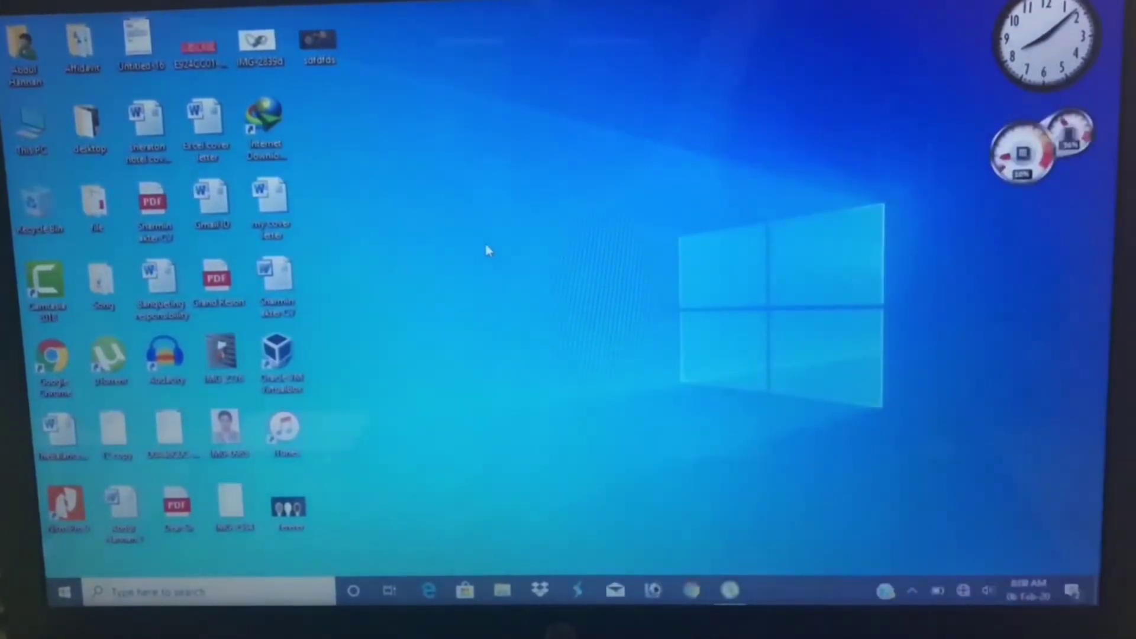
Browse This PC to F:\Bootable USB Drive and select the YUMI application
{"action": "double_click", "coordinate": [27, 129]}
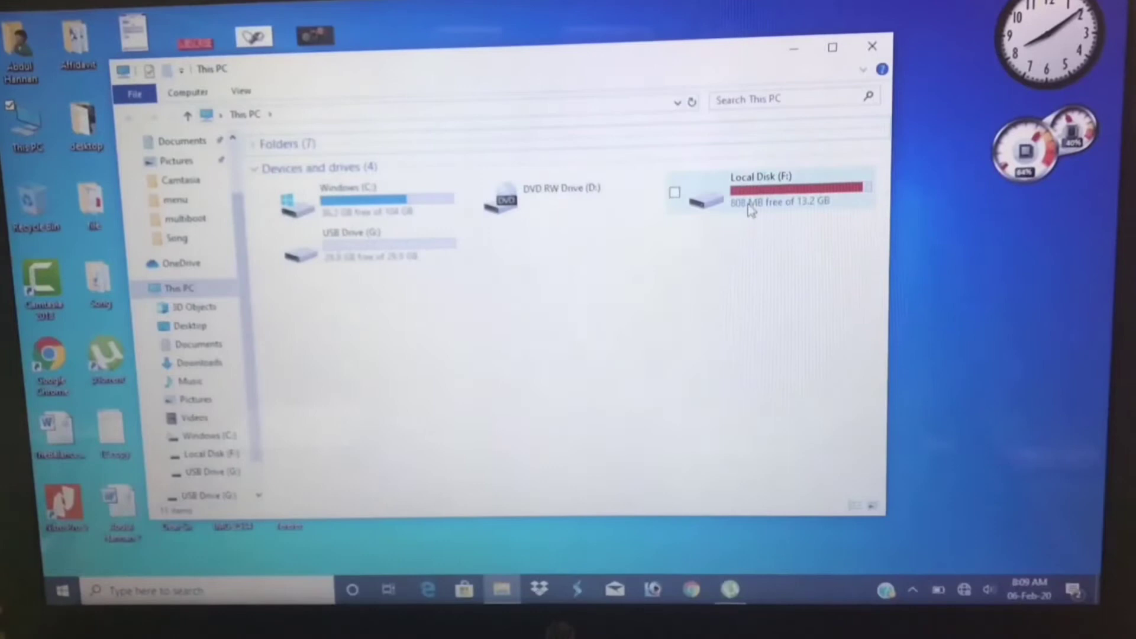
{"action": "mouse_move", "coordinate": [770, 191]}
{"action": "double_click", "coordinate": [751, 211]}
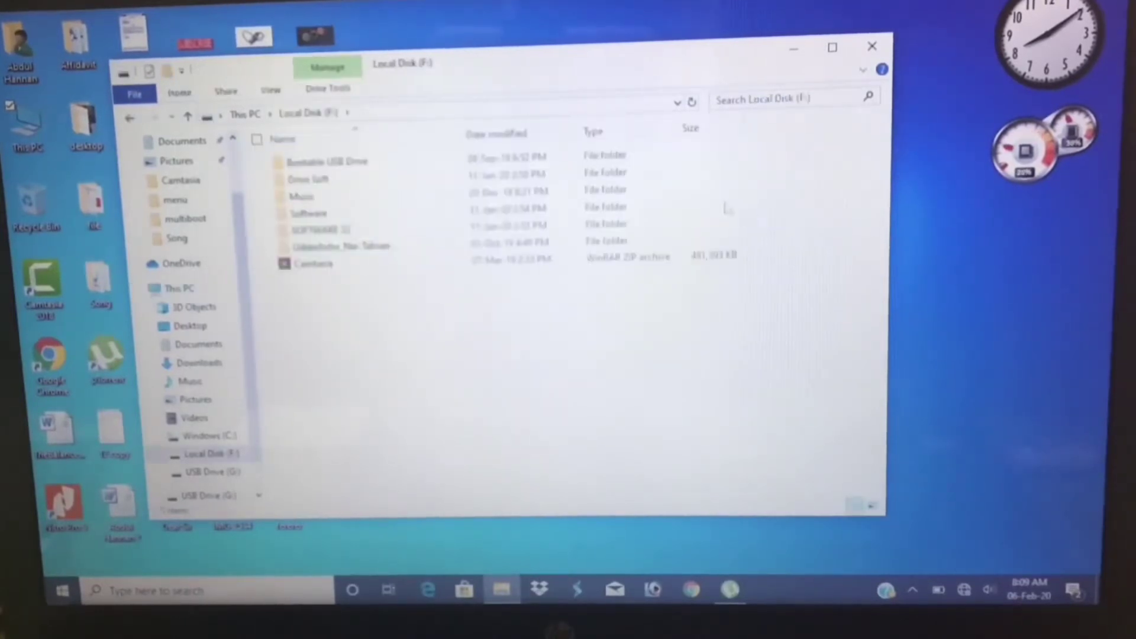
{"action": "double_click", "coordinate": [329, 163]}
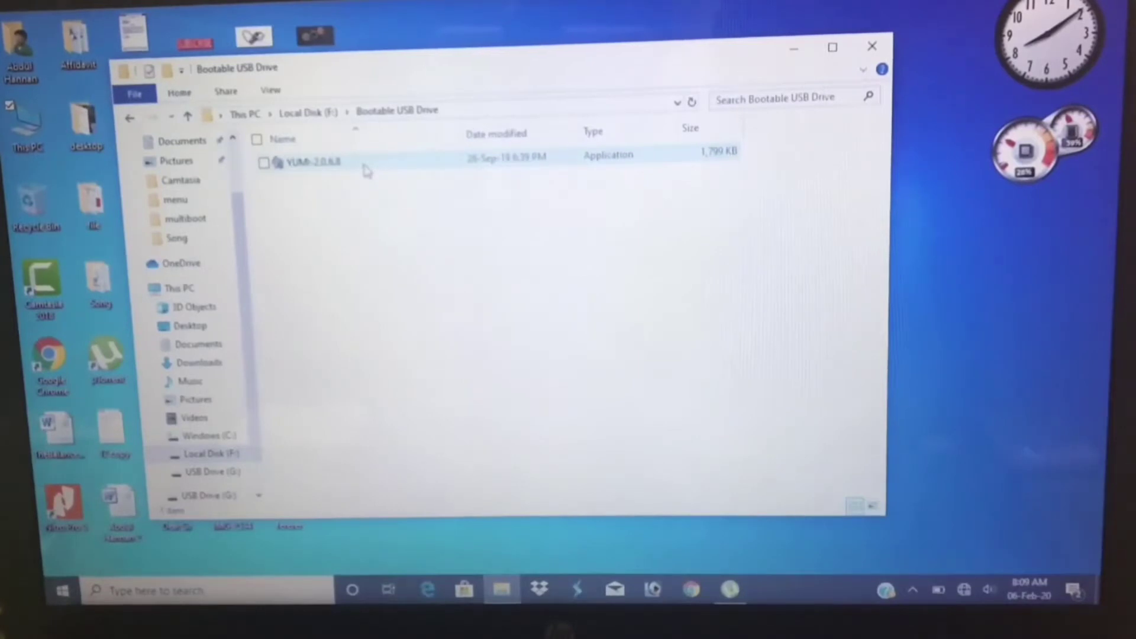
{"action": "left_click", "coordinate": [365, 169]}
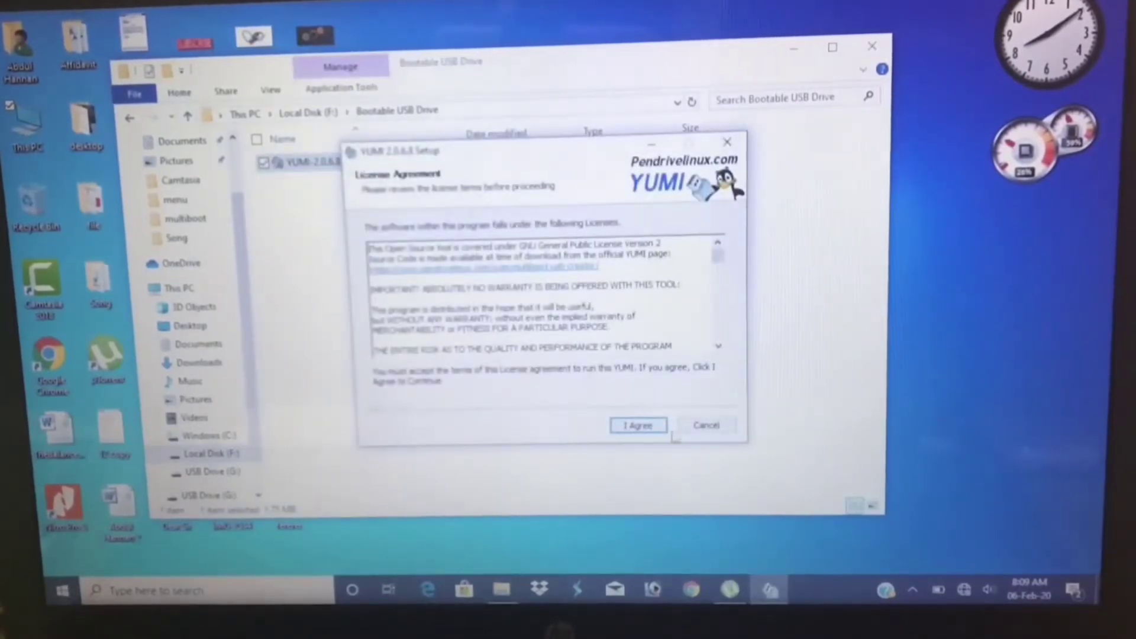
Accept the license and set YUMI to put the Ubuntu 18.04.3 desktop ISO on drive G:
{"action": "left_click", "coordinate": [639, 426]}
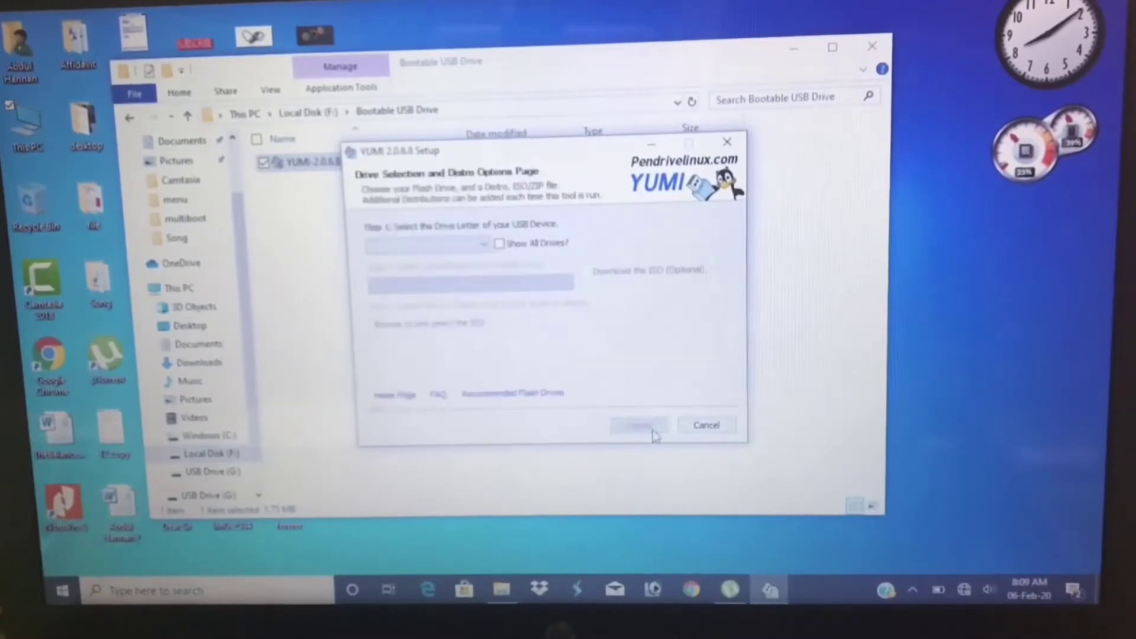
{"action": "left_click", "coordinate": [483, 244]}
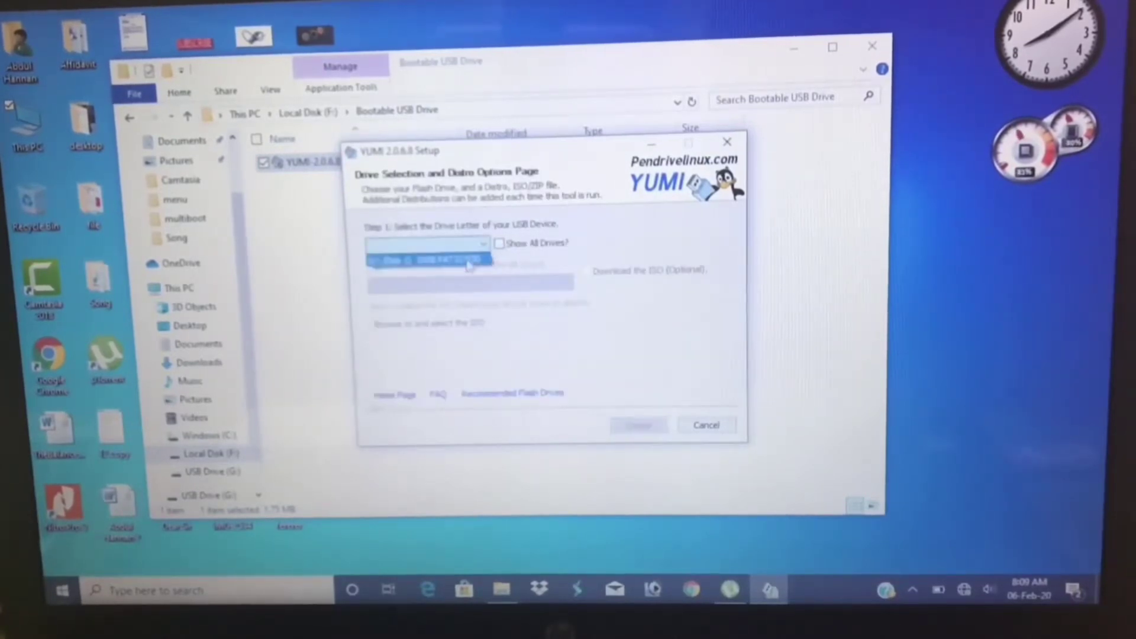
{"action": "left_click", "coordinate": [467, 260]}
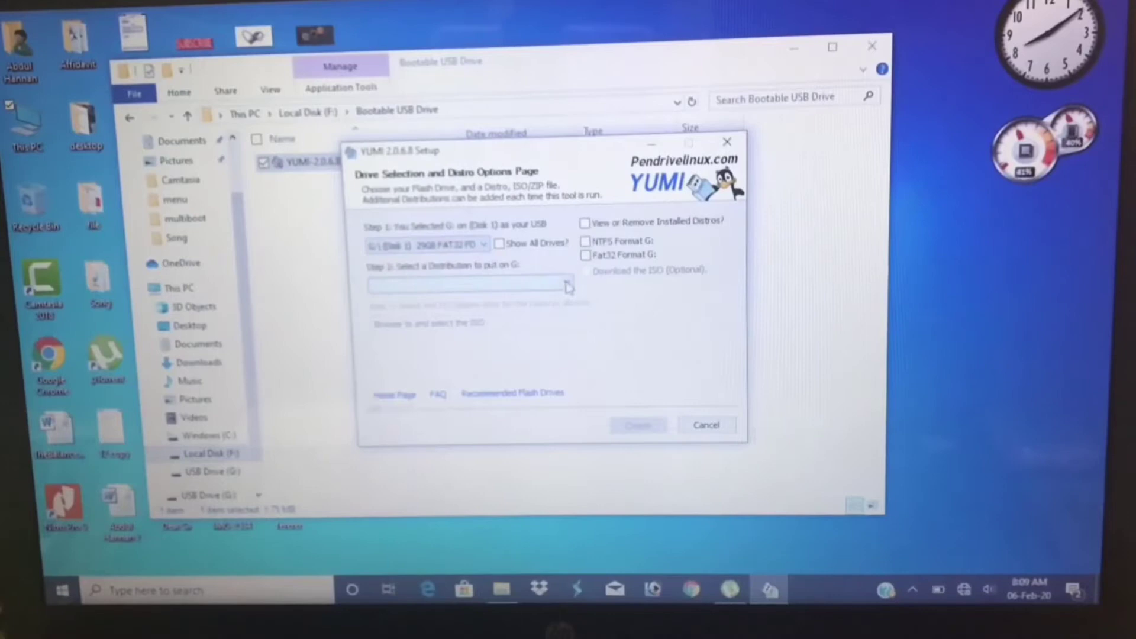
{"action": "left_click", "coordinate": [568, 286]}
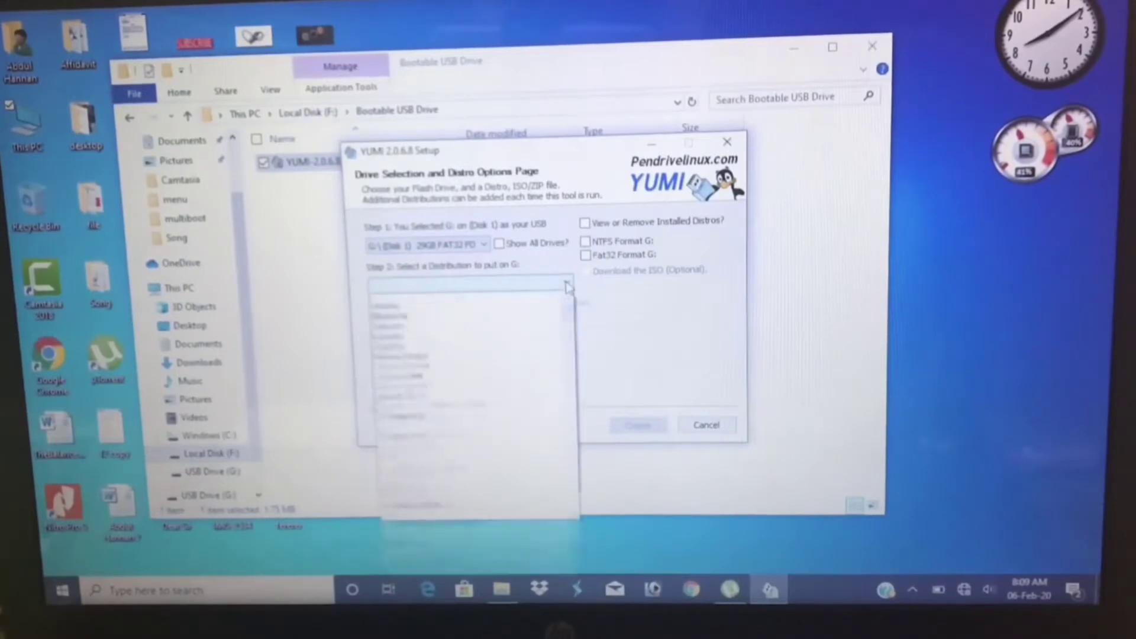
{"action": "left_click", "coordinate": [460, 329]}
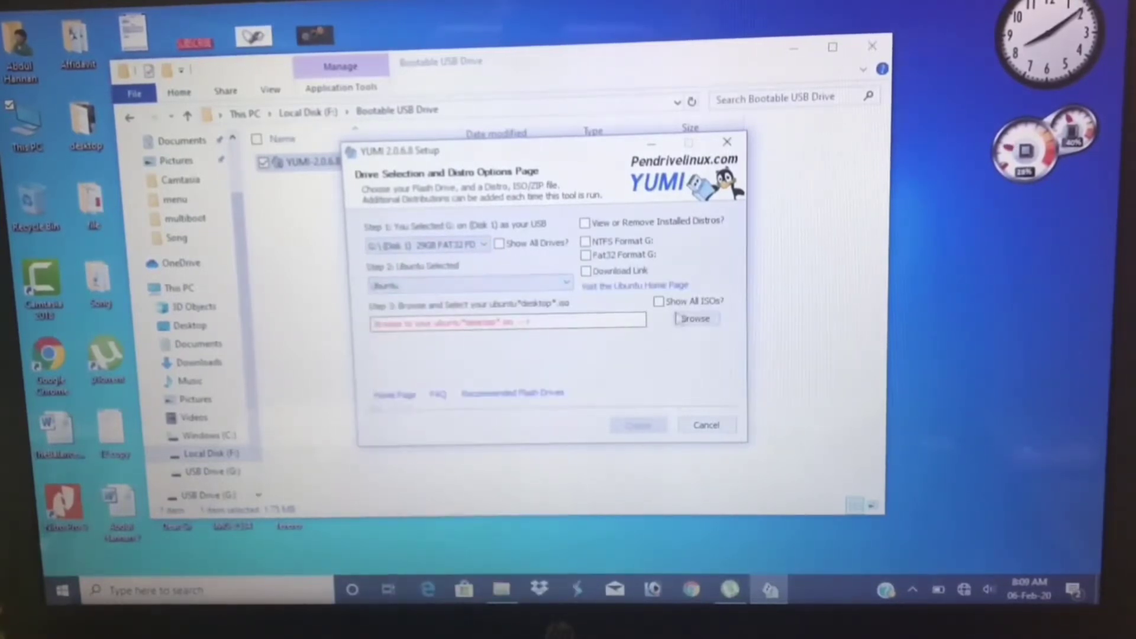
{"action": "left_click", "coordinate": [683, 320]}
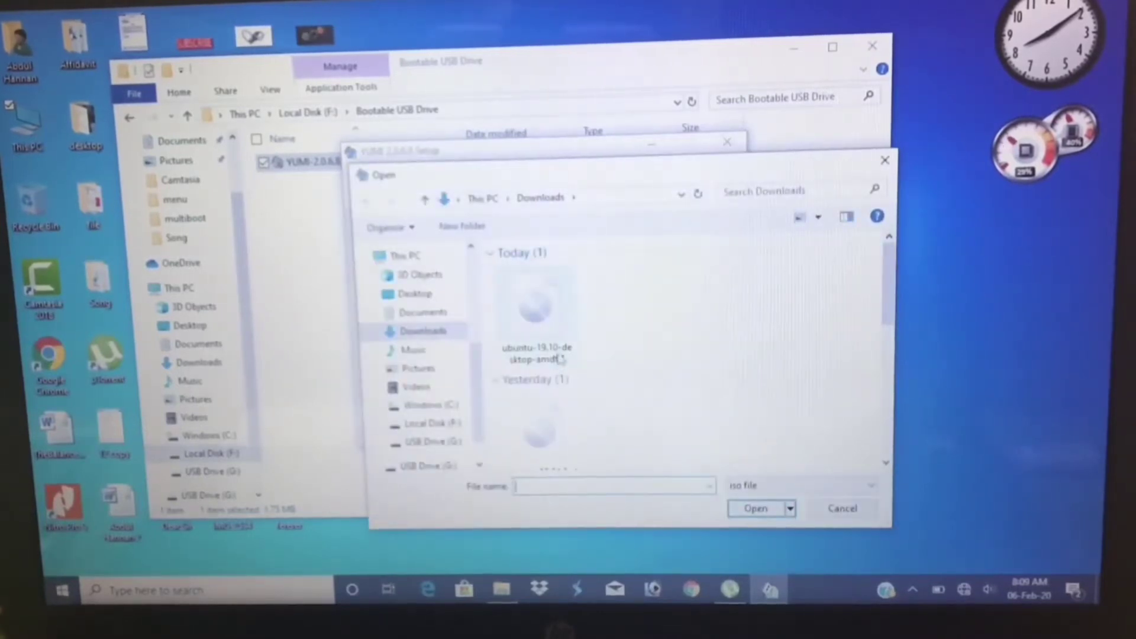
{"action": "left_click_drag", "start_coordinate": [889, 276], "coordinate": [890, 328]}
{"action": "left_click", "coordinate": [533, 309]}
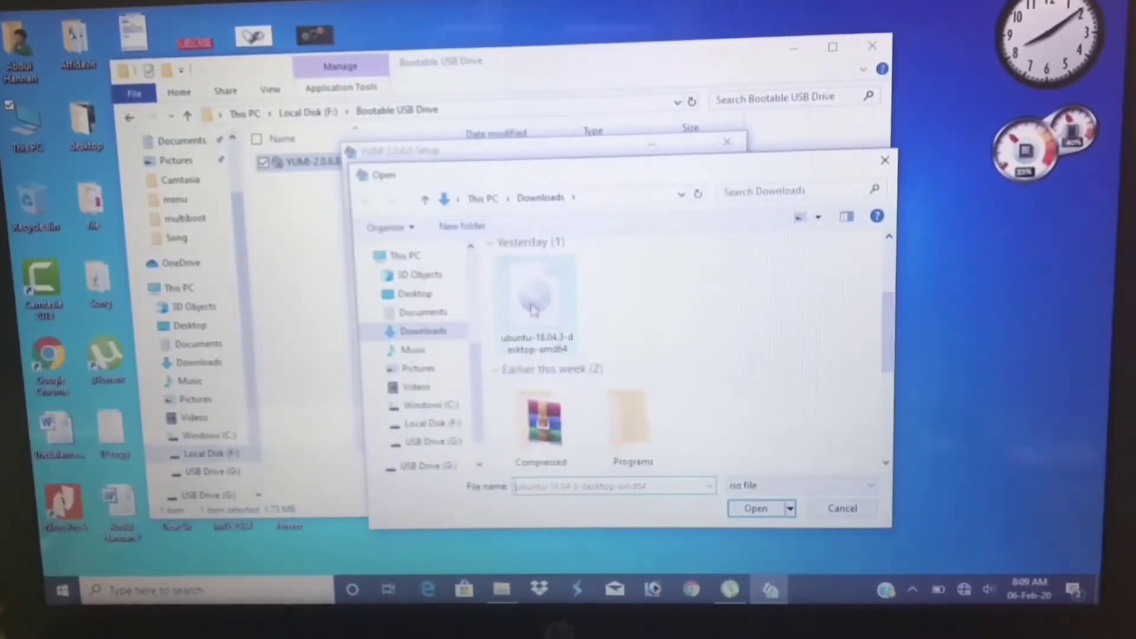
{"action": "left_click", "coordinate": [756, 507]}
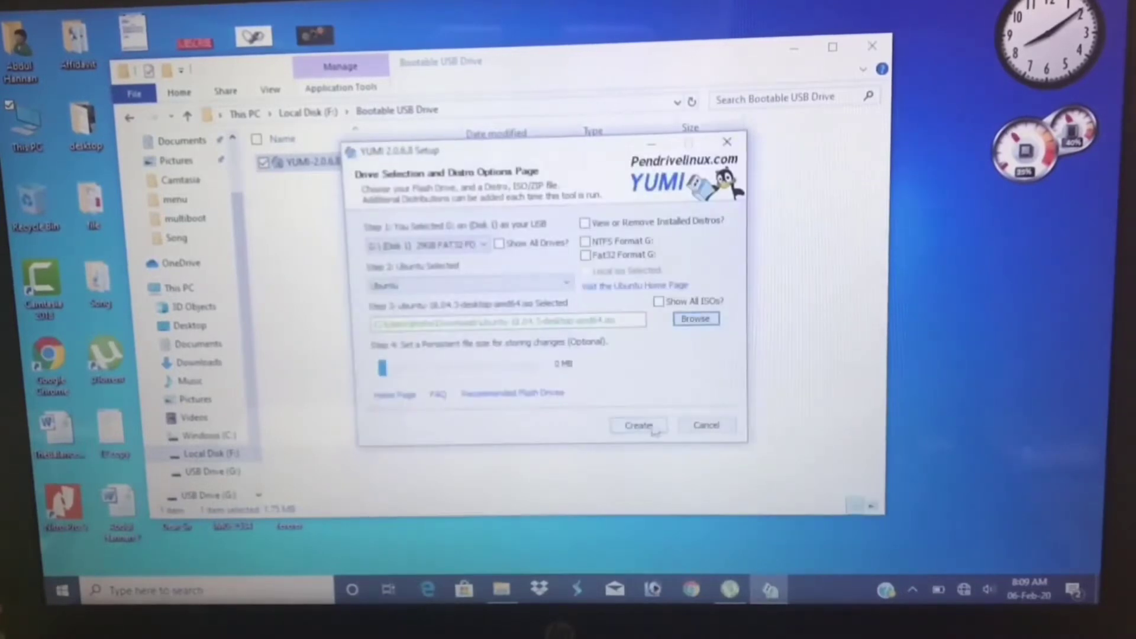
Create the bootable drive, confirm writing to G:, decline more distributions, and finish
{"action": "left_click", "coordinate": [639, 425]}
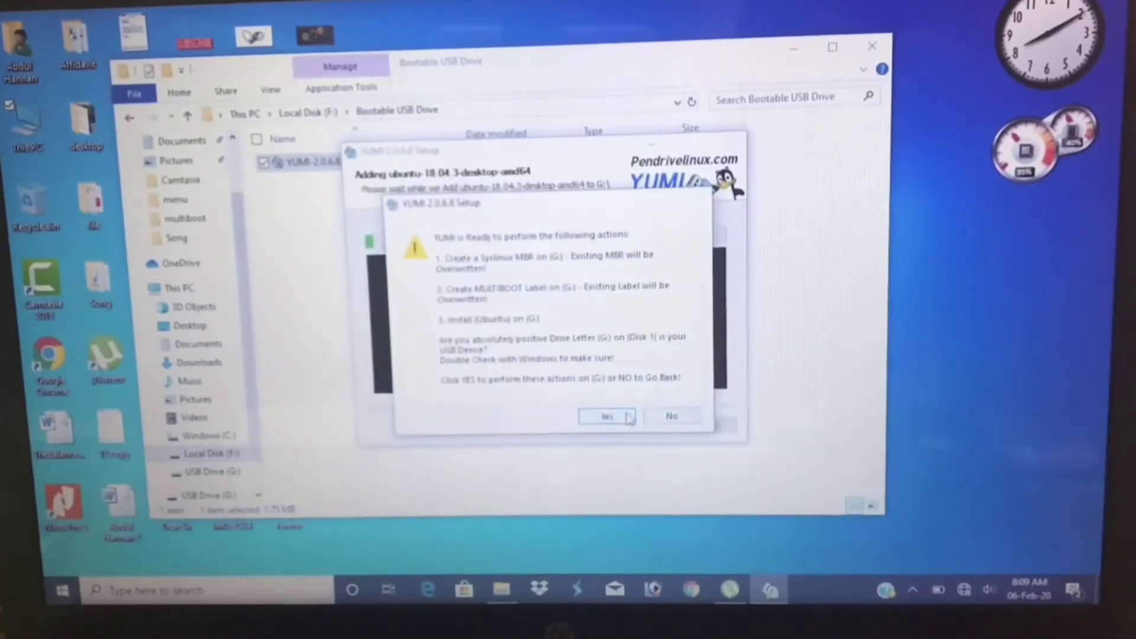
{"action": "left_click", "coordinate": [608, 417]}
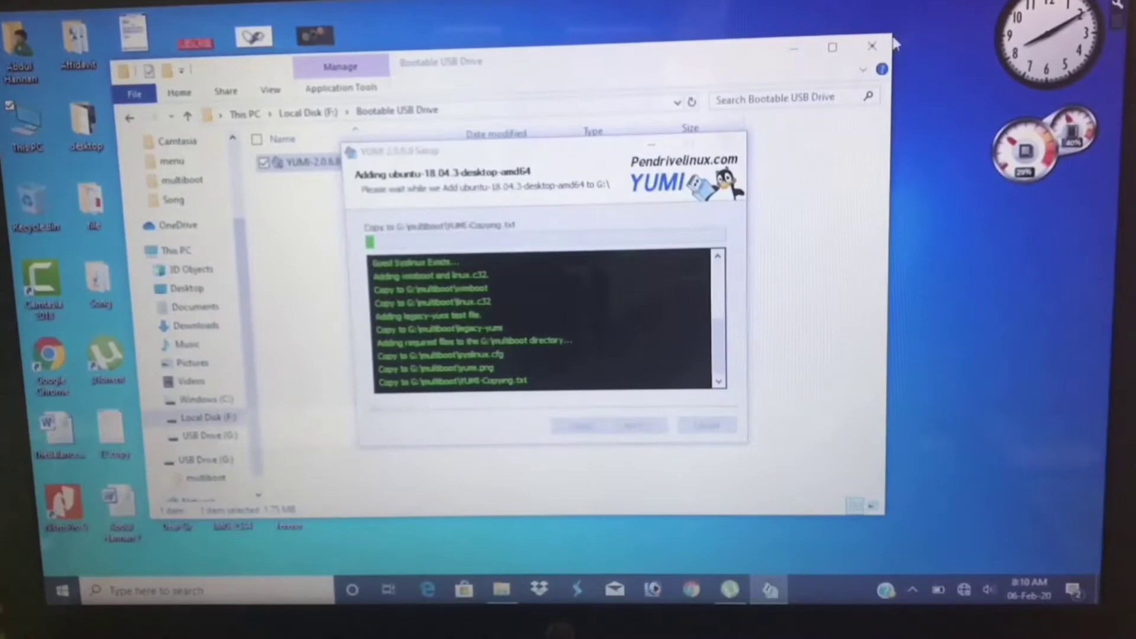
{"action": "left_click", "coordinate": [874, 46]}
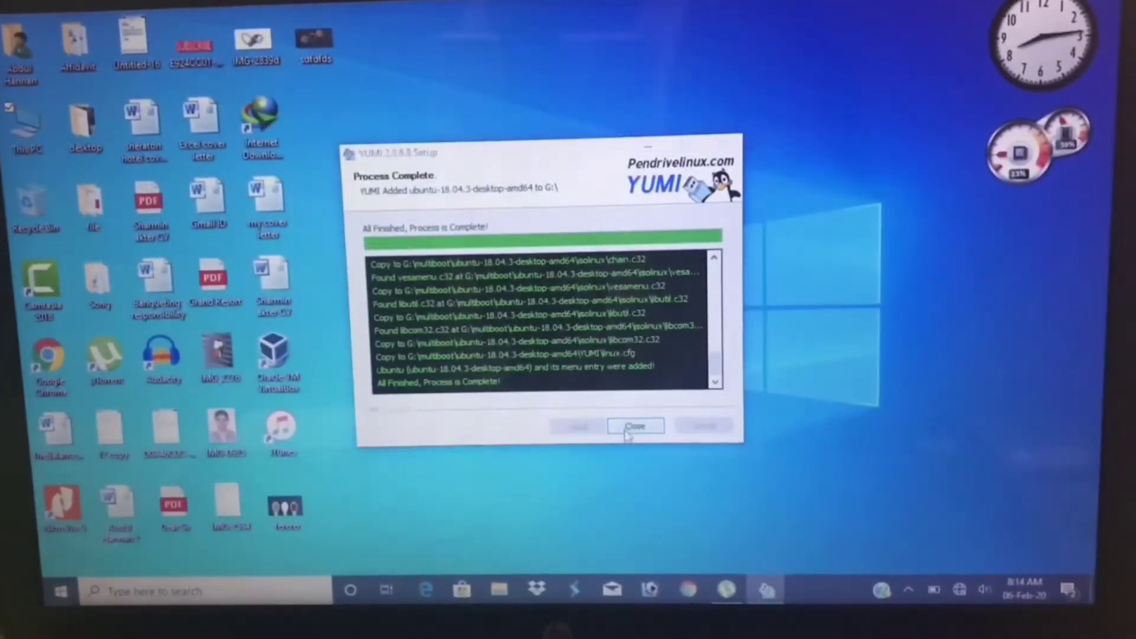
{"action": "left_click", "coordinate": [634, 428]}
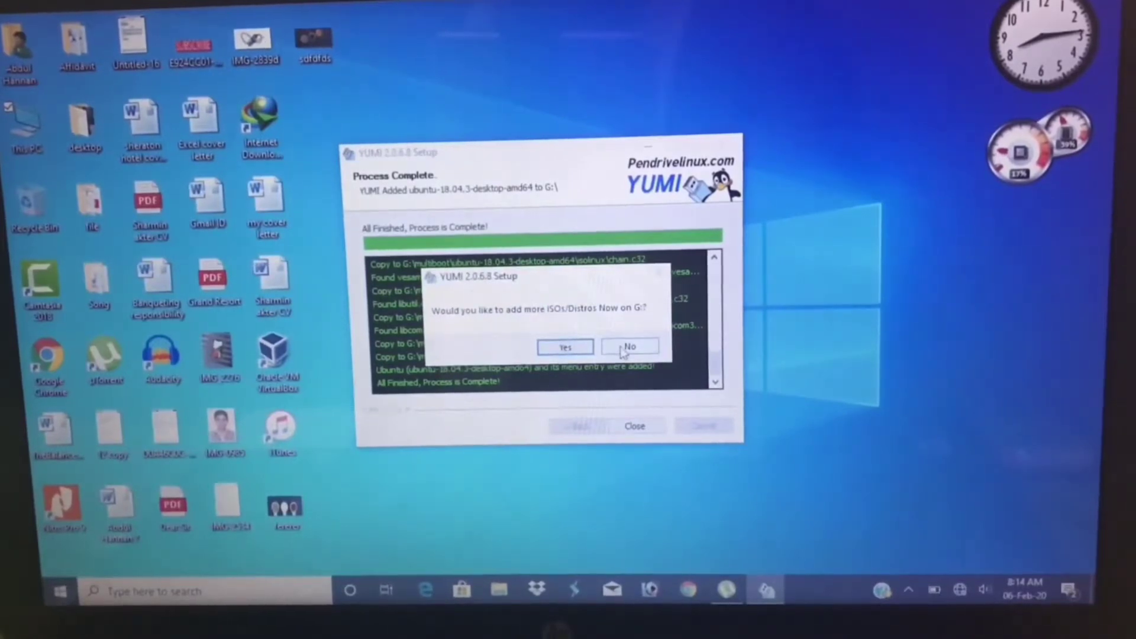
{"action": "left_click", "coordinate": [623, 350]}
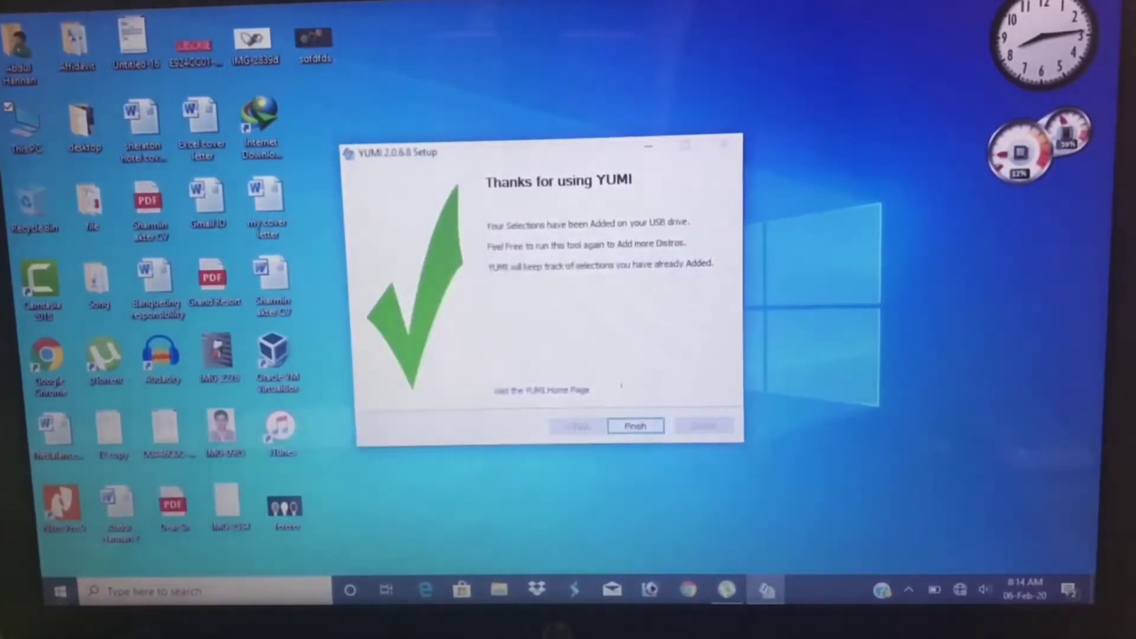
{"action": "left_click", "coordinate": [633, 428]}
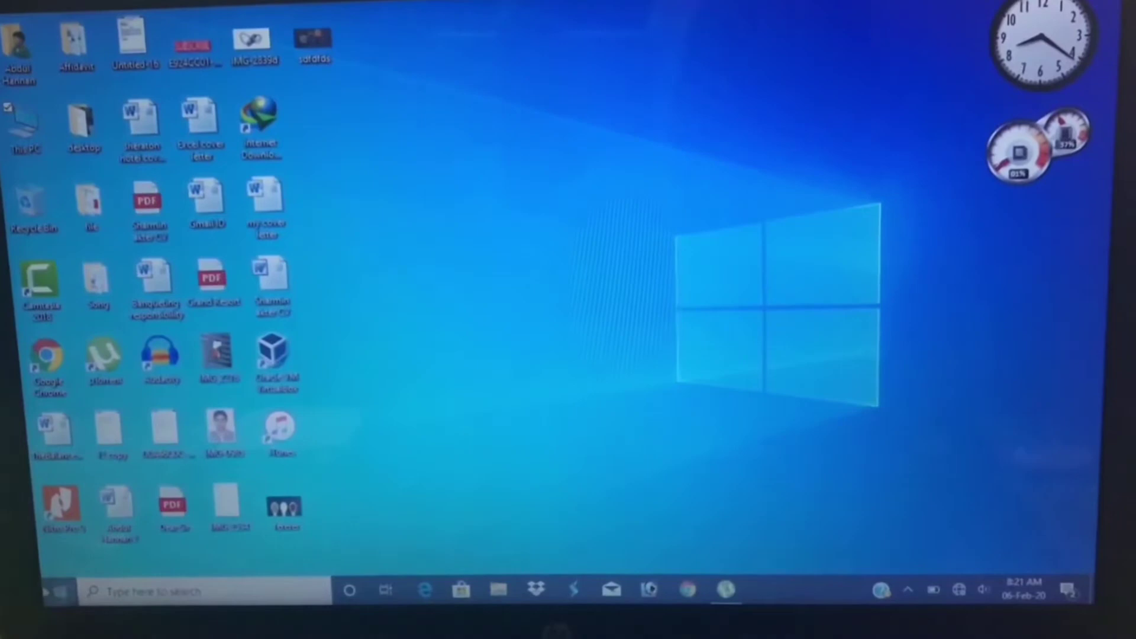
Restart Windows from the Start menu power options
{"action": "left_click", "coordinate": [61, 589]}
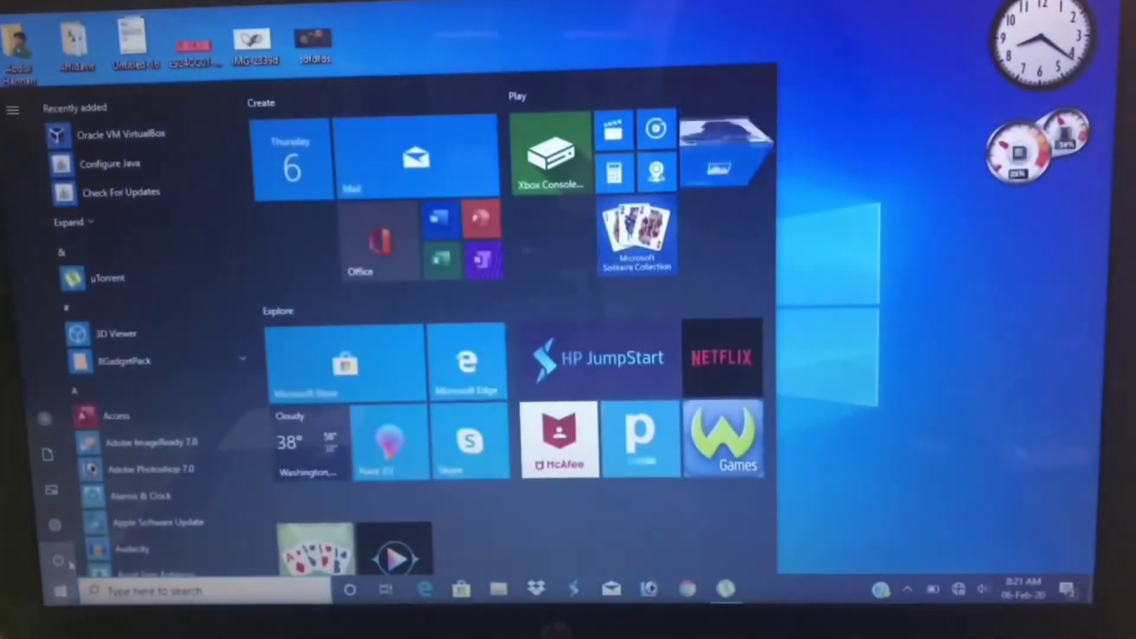
{"action": "left_click", "coordinate": [52, 561]}
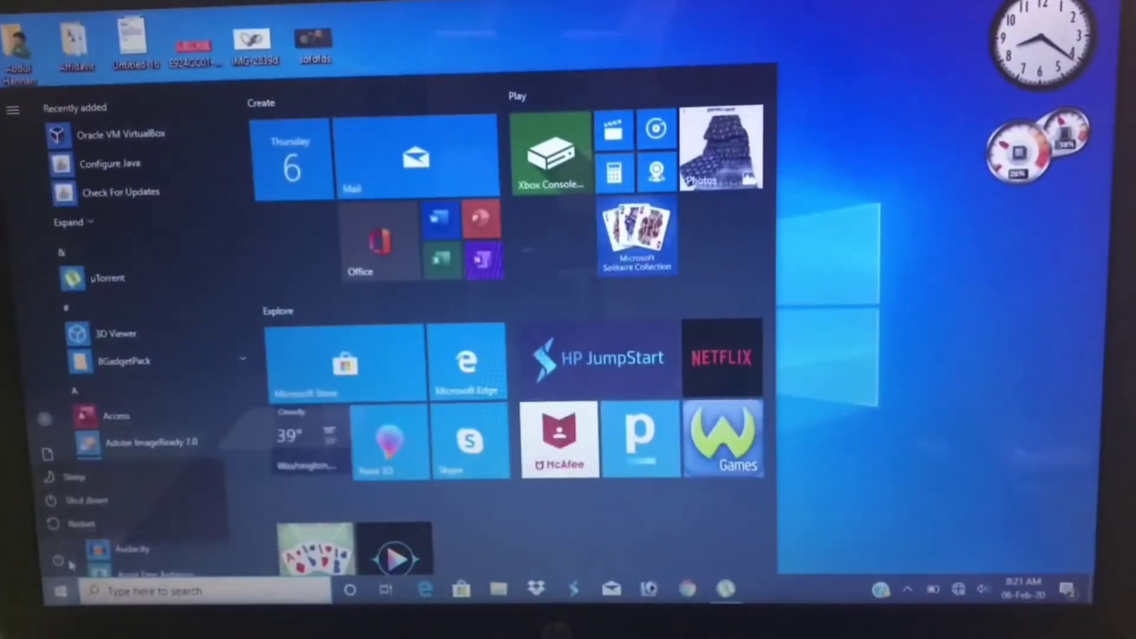
{"action": "left_click", "coordinate": [78, 523]}
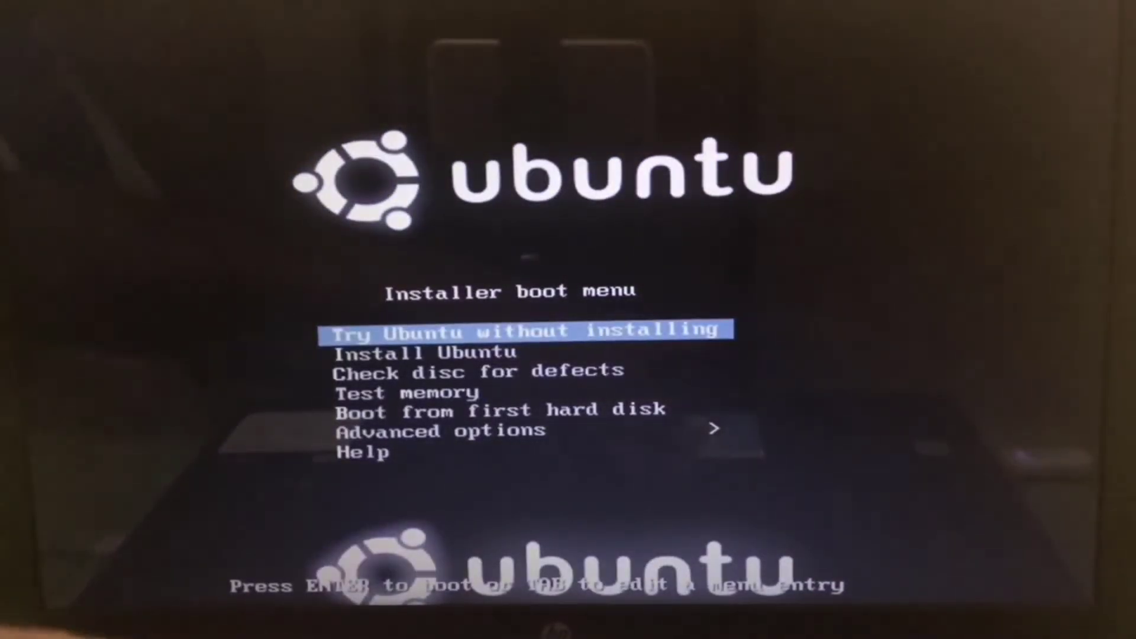
Boot the live session via 'Try Ubuntu without installing'
{"action": "key", "text": "Return"}
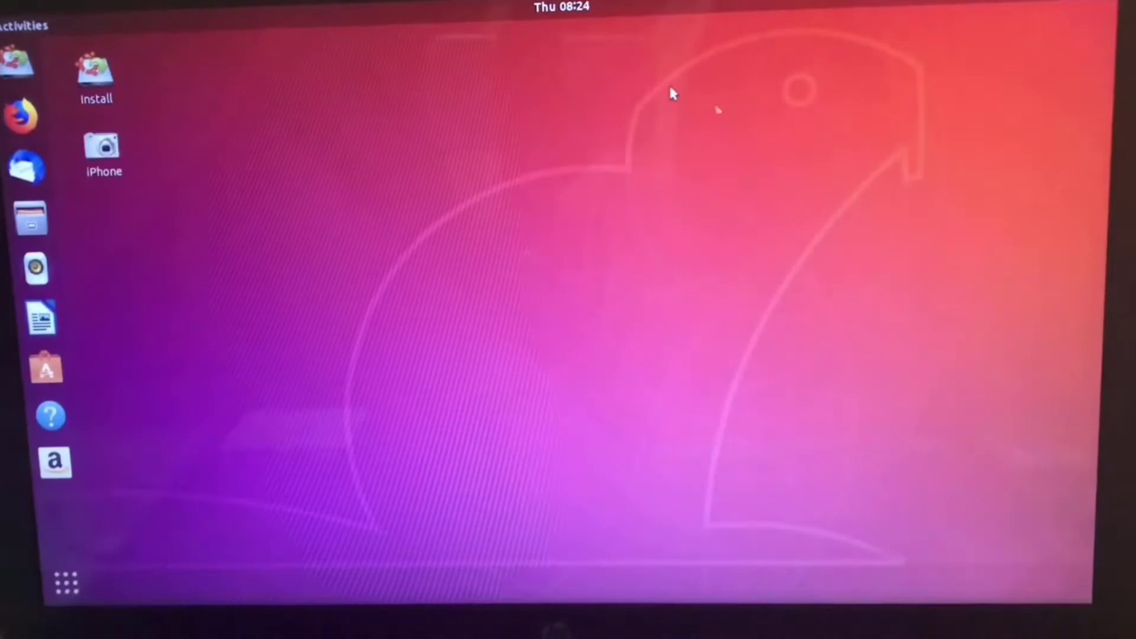
Launch Firefox, search for checkra1n, and open the checkra.in website
{"action": "left_click", "coordinate": [25, 113]}
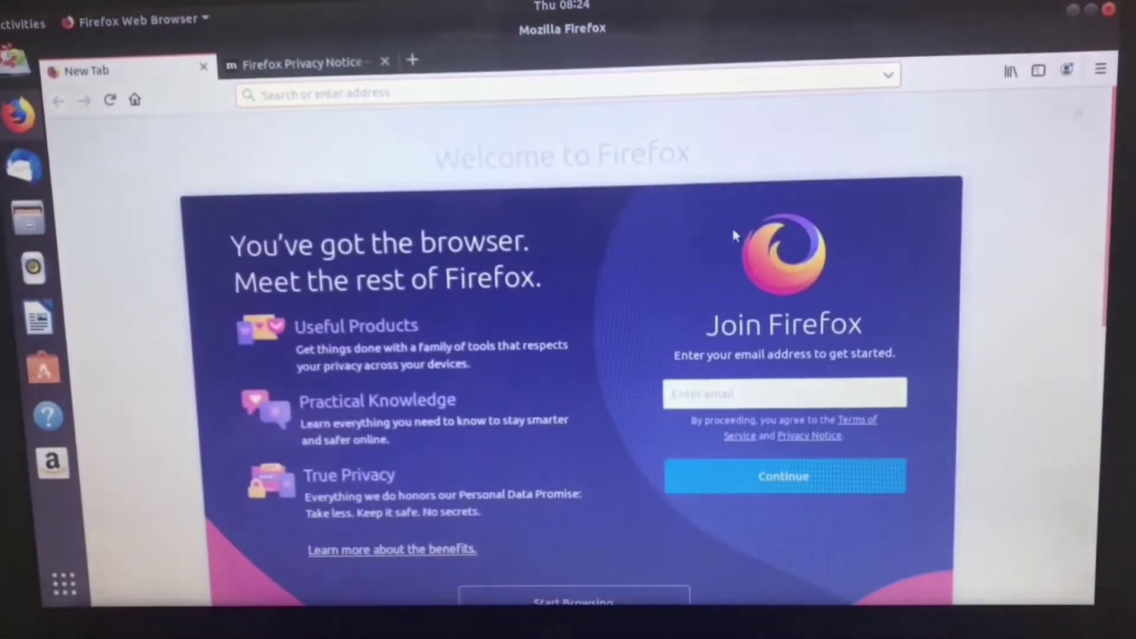
{"action": "left_click", "coordinate": [1090, 12]}
{"action": "left_click", "coordinate": [586, 107]}
{"action": "type", "text": "ch"}
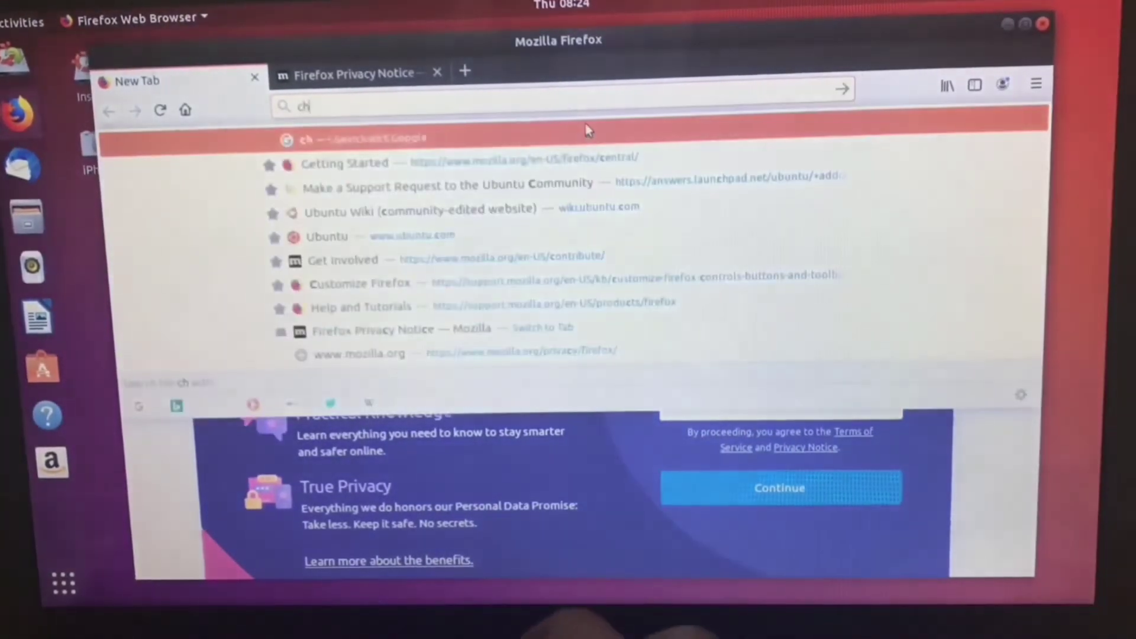
{"action": "type", "text": "e"}
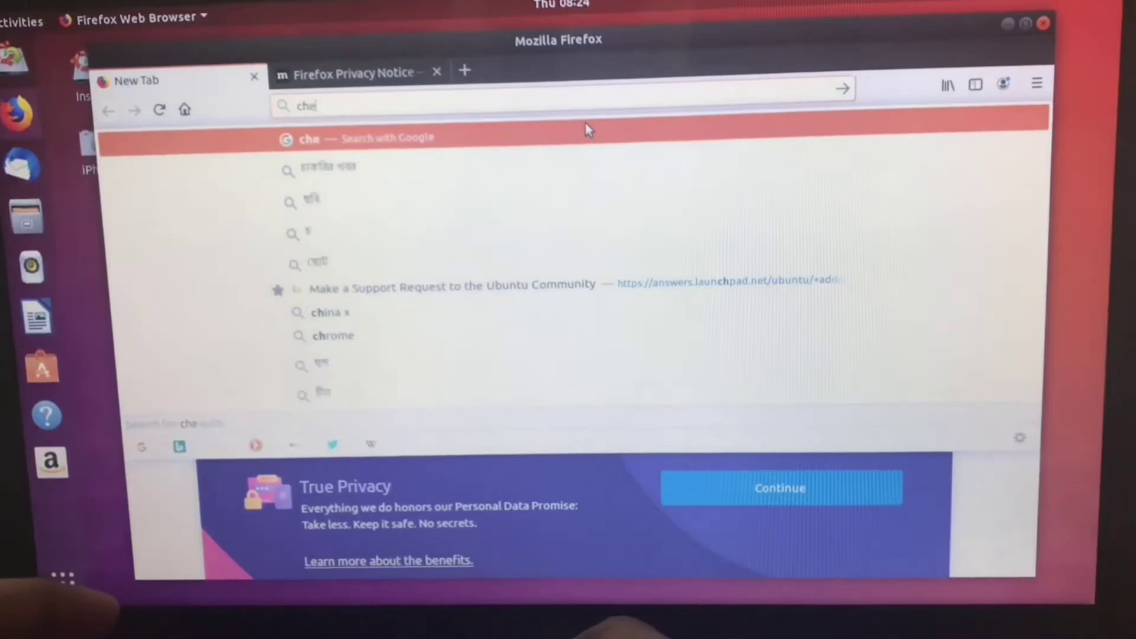
{"action": "type", "text": "ck"}
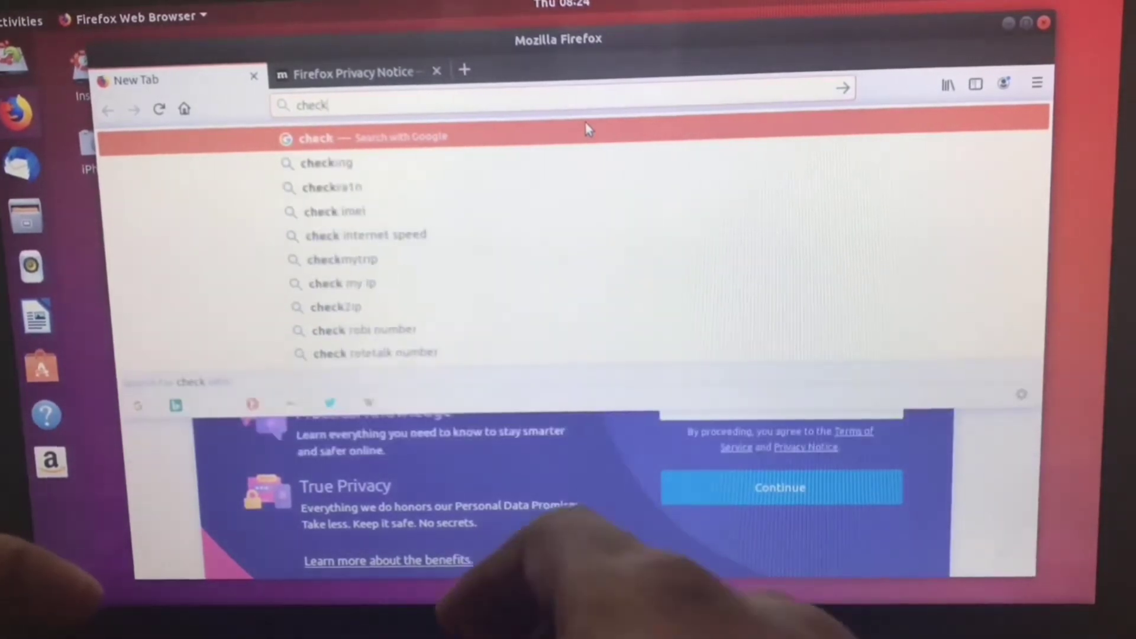
{"action": "left_click", "coordinate": [424, 188]}
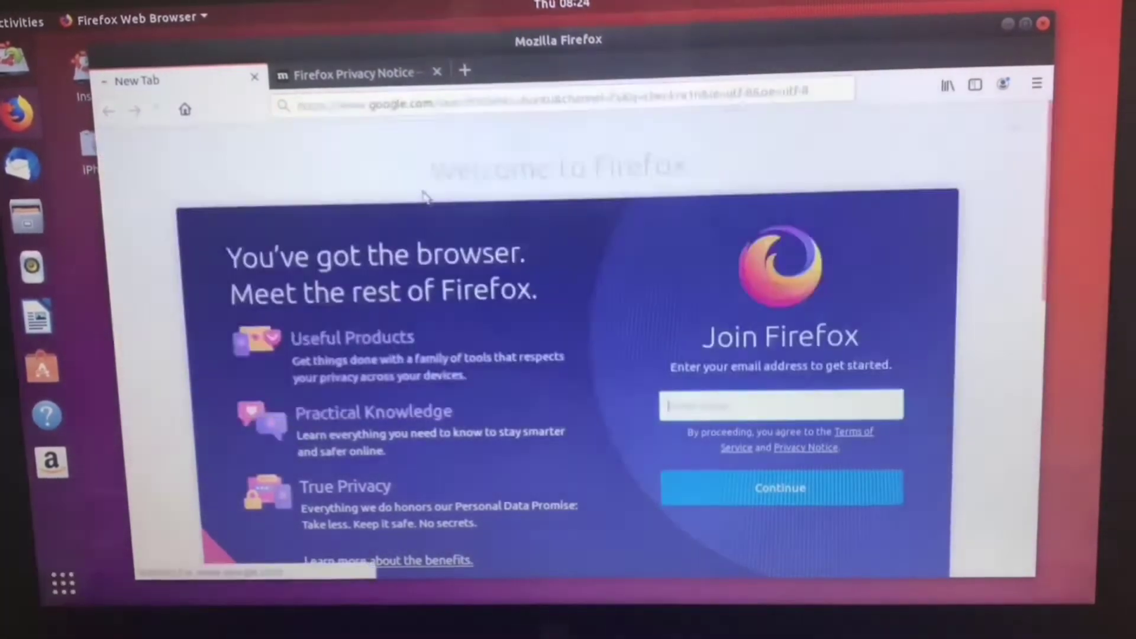
{"action": "left_click", "coordinate": [271, 296]}
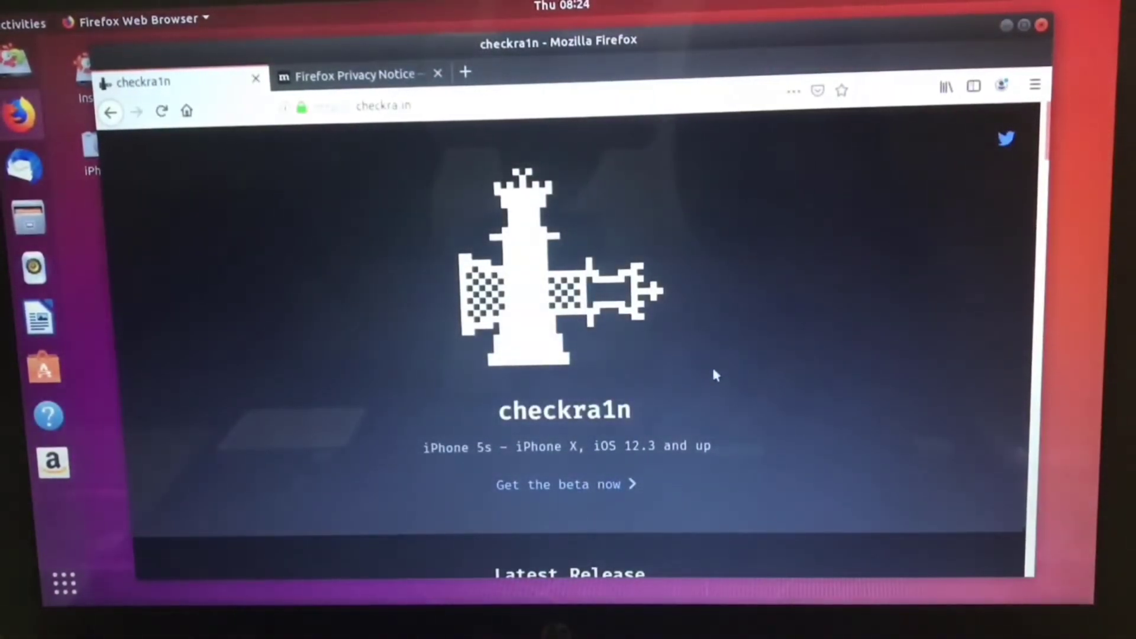
{"action": "left_click", "coordinate": [578, 485]}
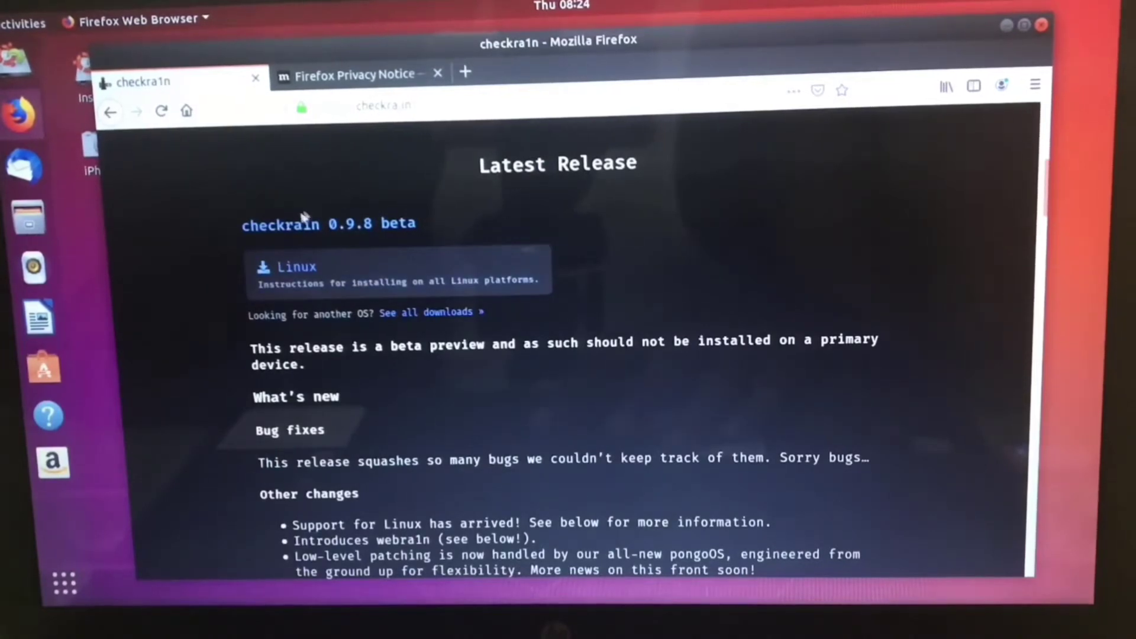
{"action": "left_click", "coordinate": [426, 275]}
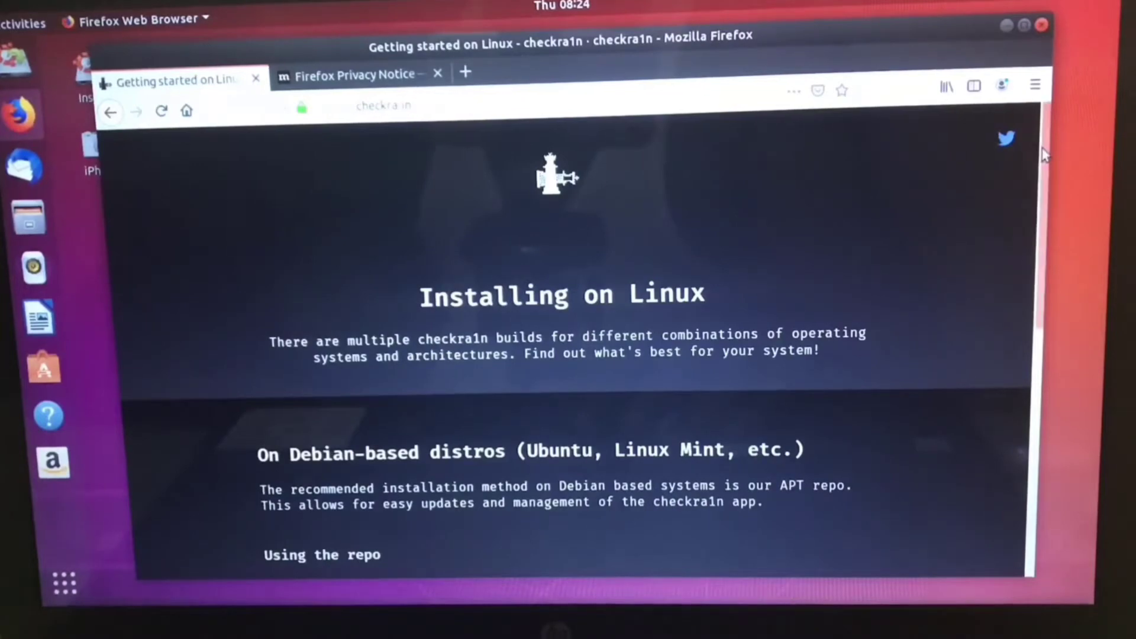
{"action": "left_click_drag", "start_coordinate": [1040, 155], "coordinate": [1026, 378]}
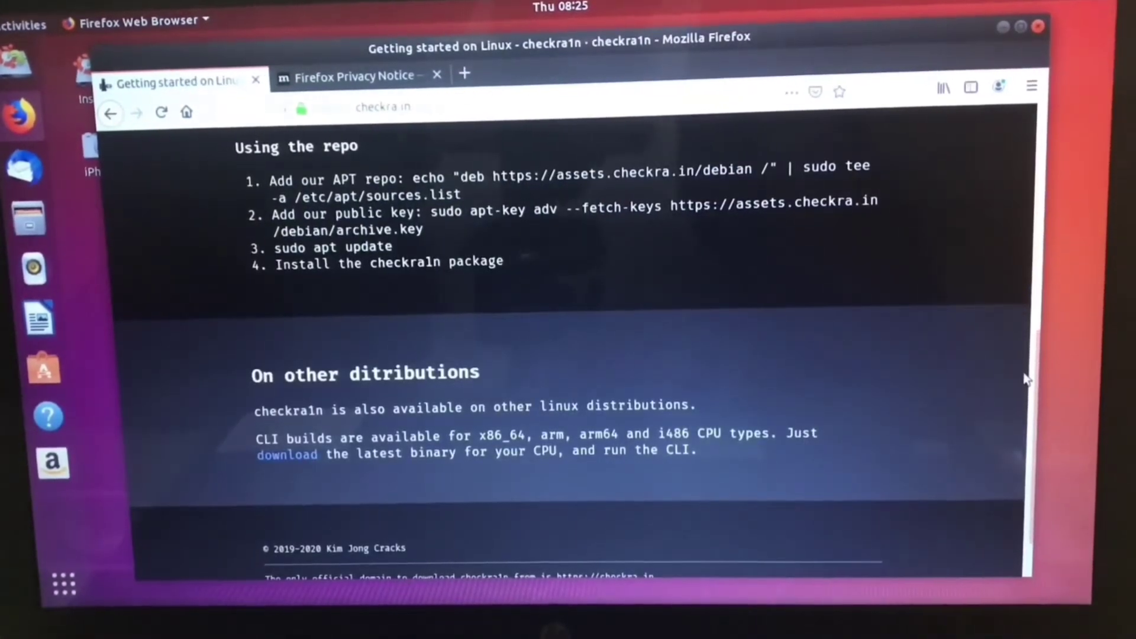
{"action": "scroll", "coordinate": [650, 313], "scroll_direction": "up", "scroll_amount": 4}
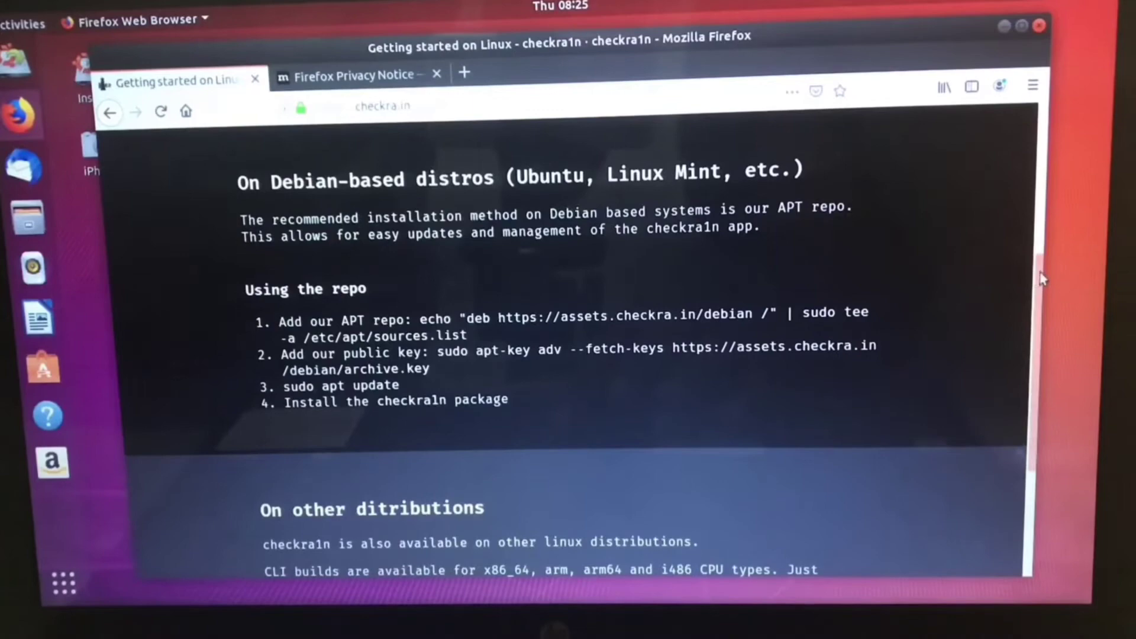
{"action": "scroll", "coordinate": [622, 355], "scroll_direction": "down", "scroll_amount": 5}
{"action": "scroll", "coordinate": [622, 355], "scroll_direction": "down", "scroll_amount": 3}
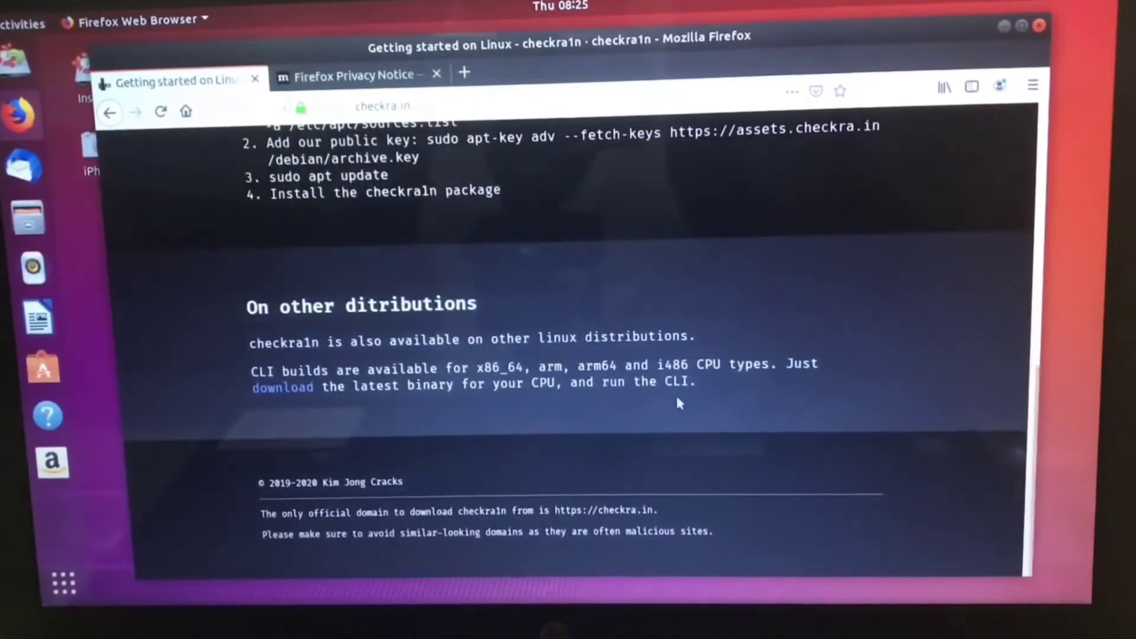
Save the Linux CLI x86_64 checkra1n build to the desktop, then return to the Linux instructions
{"action": "left_click", "coordinate": [299, 388]}
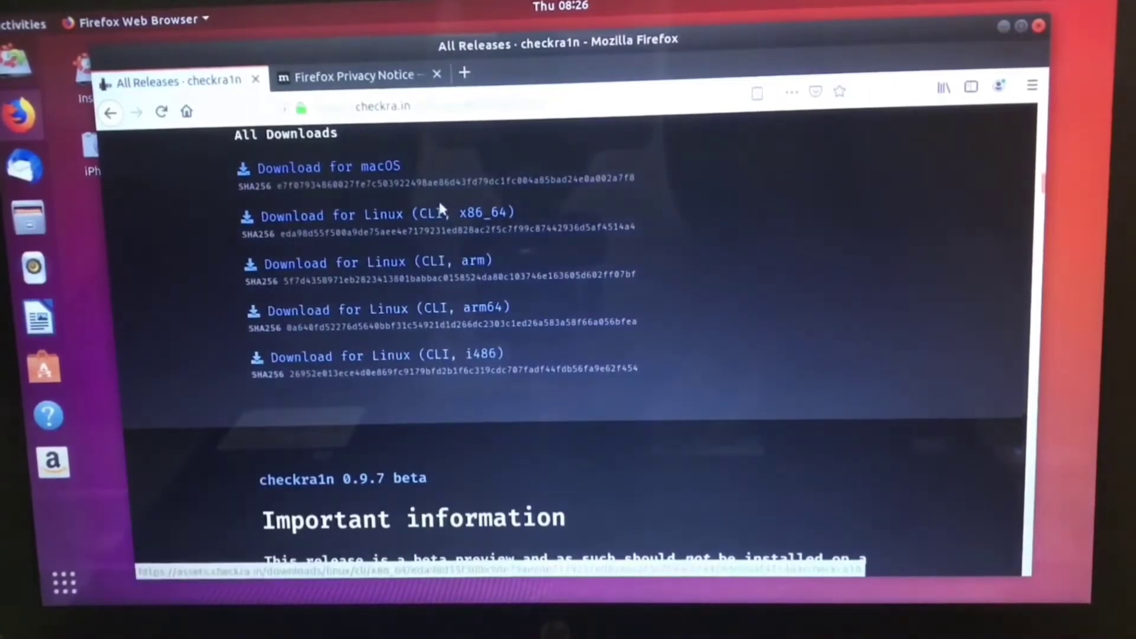
{"action": "left_click", "coordinate": [391, 222]}
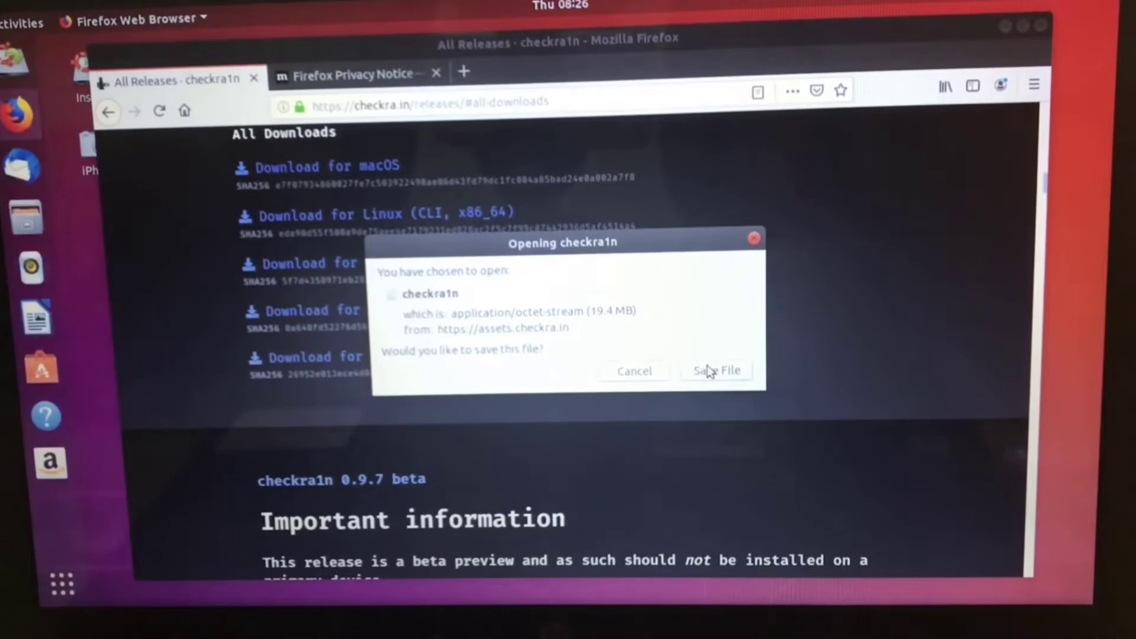
{"action": "left_click", "coordinate": [708, 372]}
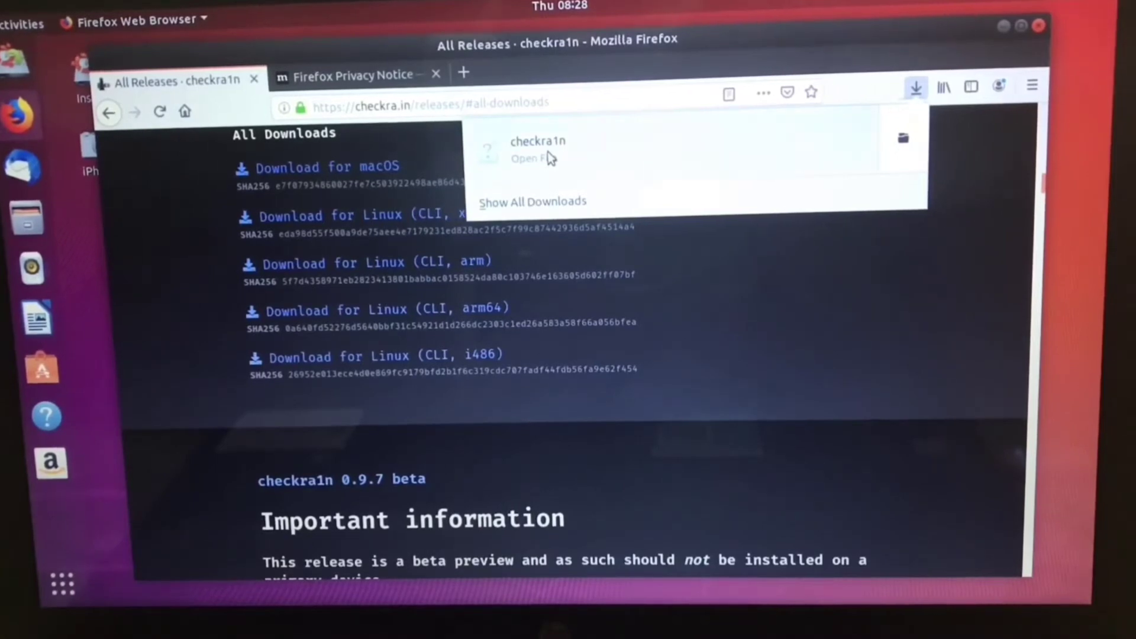
{"action": "mouse_move", "coordinate": [548, 151]}
{"action": "left_mouse_down"}
{"action": "mouse_move", "coordinate": [368, 214]}
{"action": "mouse_move", "coordinate": [150, 263]}
{"action": "left_mouse_up"}
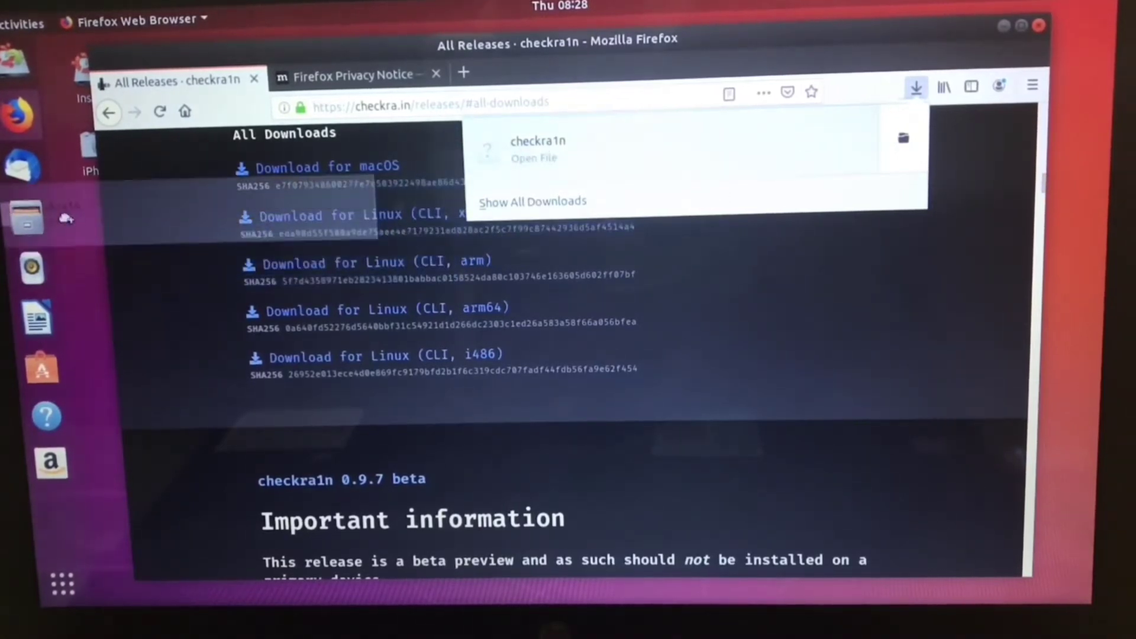
{"action": "left_click_drag", "start_coordinate": [65, 218], "coordinate": [93, 222]}
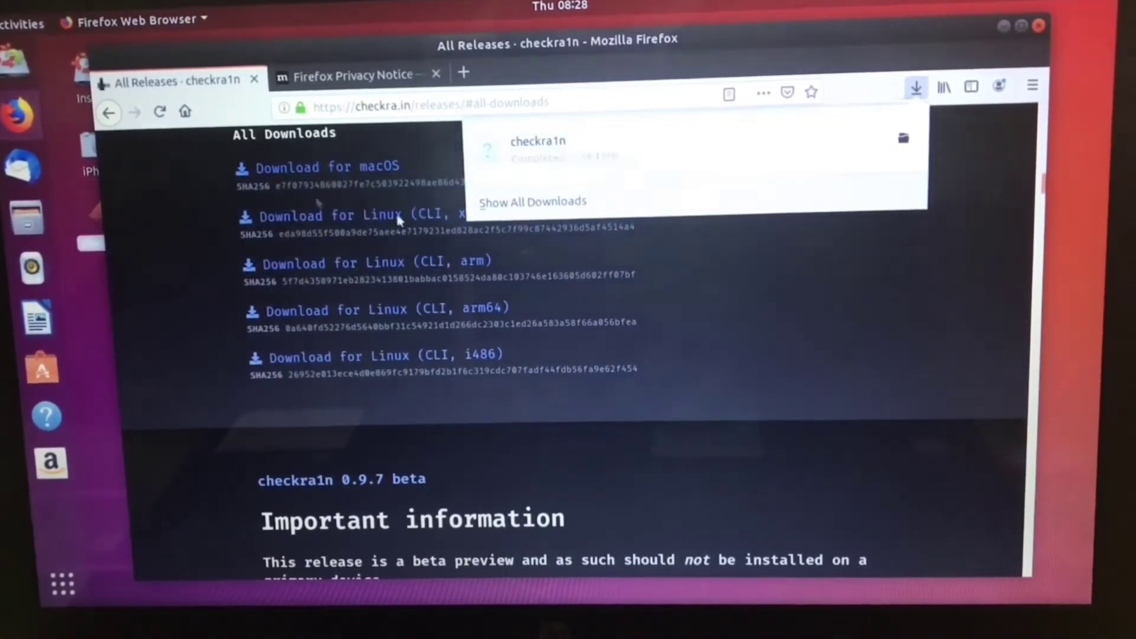
{"action": "left_click", "coordinate": [918, 93]}
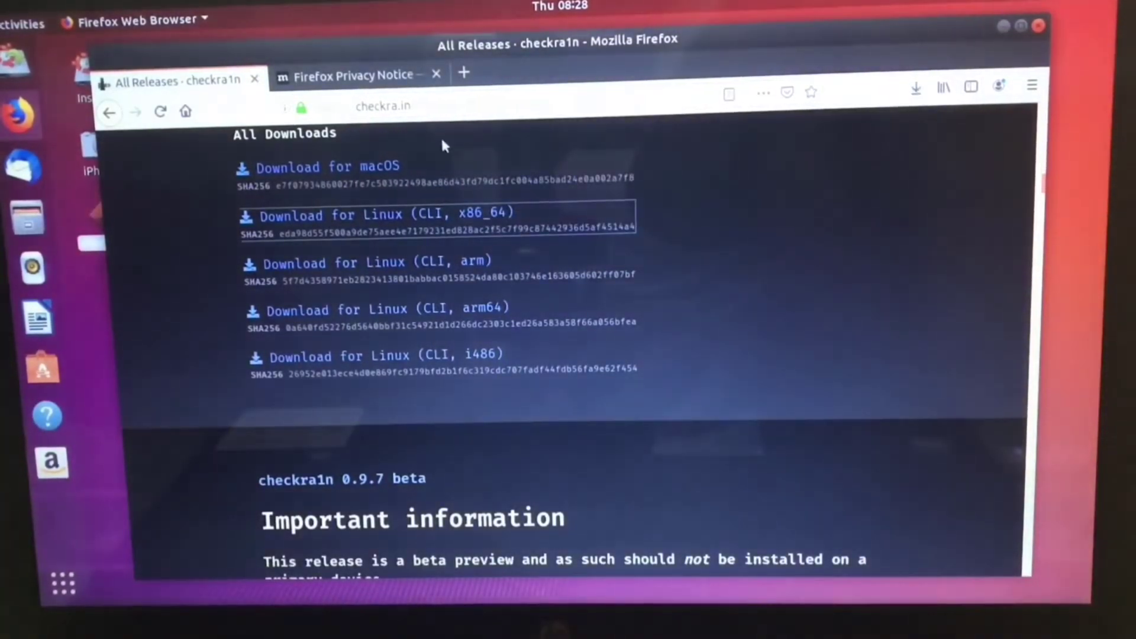
{"action": "left_click", "coordinate": [110, 113]}
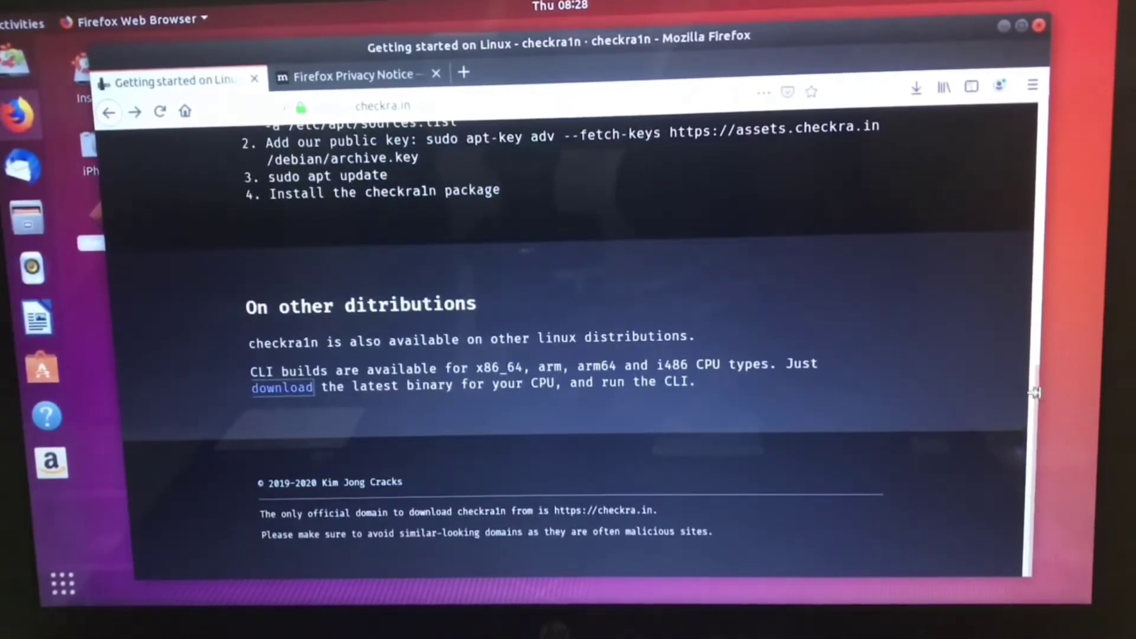
{"action": "left_click_drag", "start_coordinate": [1034, 390], "coordinate": [1034, 284]}
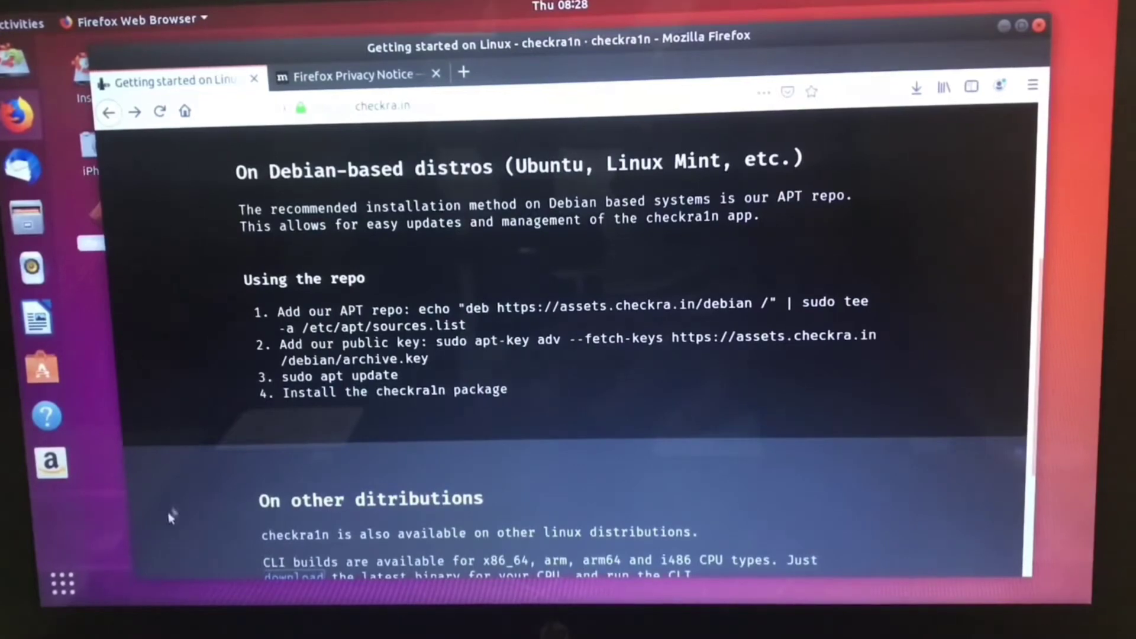
Launch Terminal from Show Applications and position it over the browser
{"action": "left_click", "coordinate": [61, 583]}
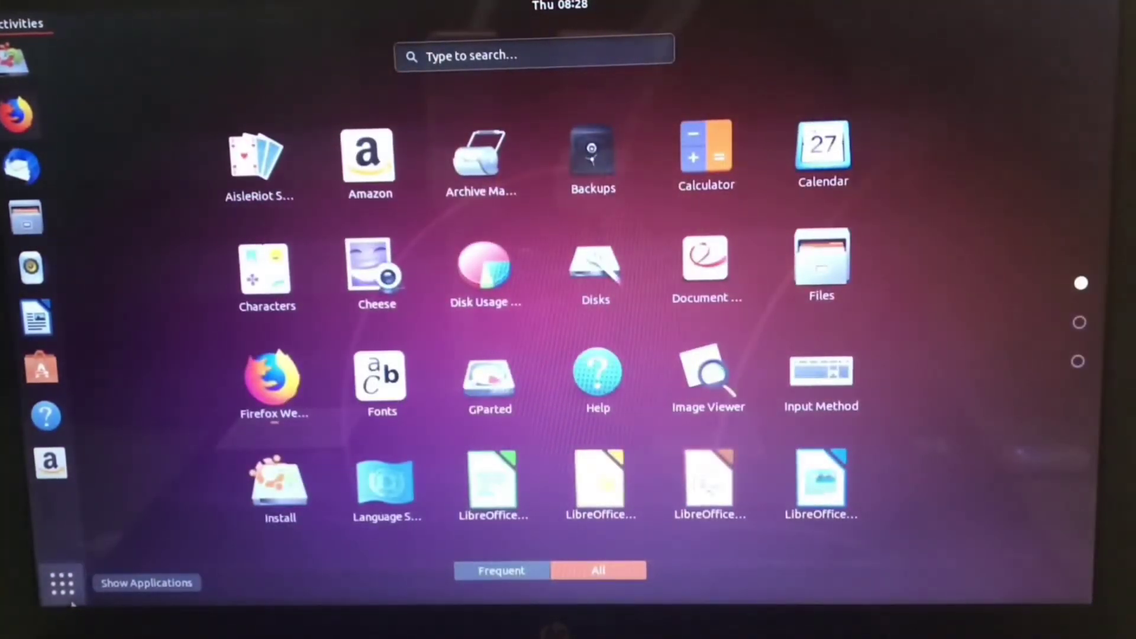
{"action": "type", "text": "t"}
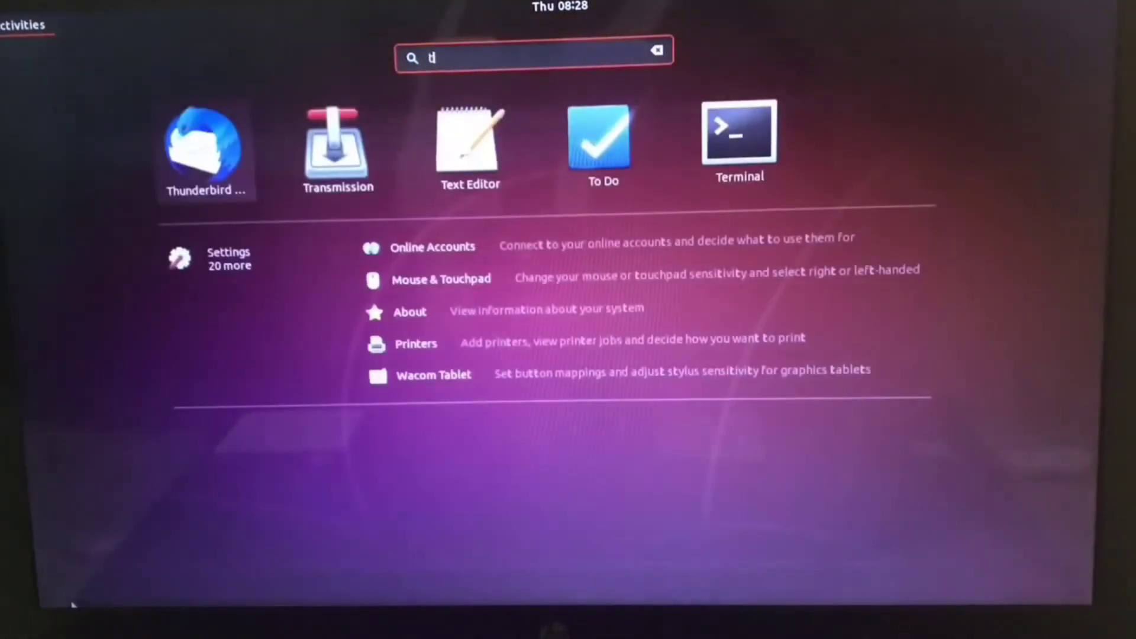
{"action": "left_click", "coordinate": [772, 140]}
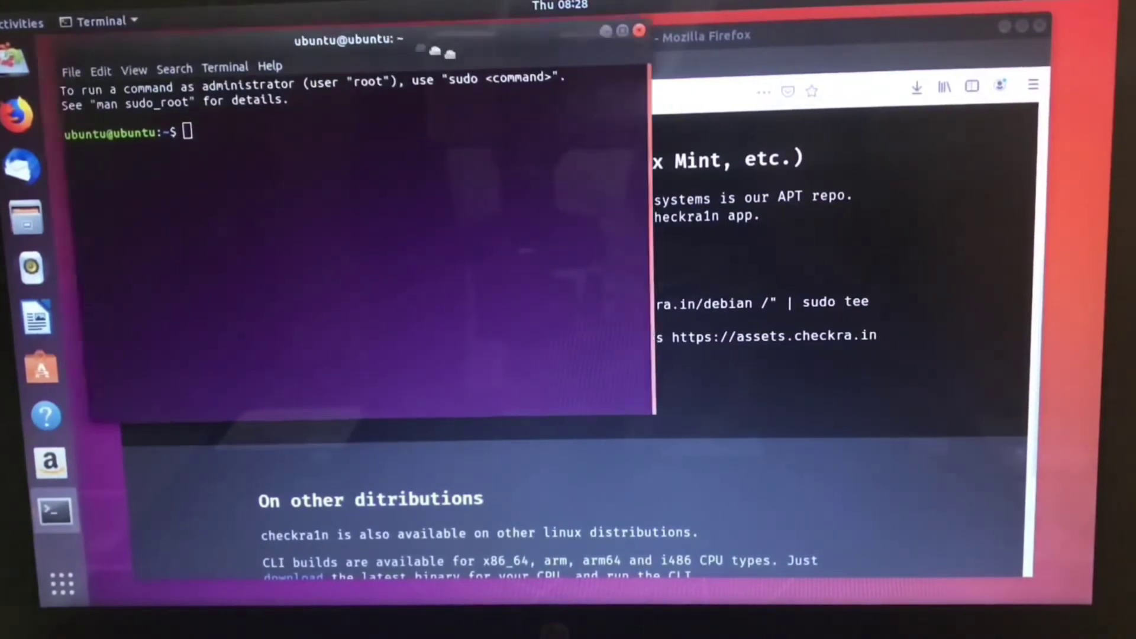
{"action": "left_click_drag", "start_coordinate": [372, 43], "coordinate": [391, 136]}
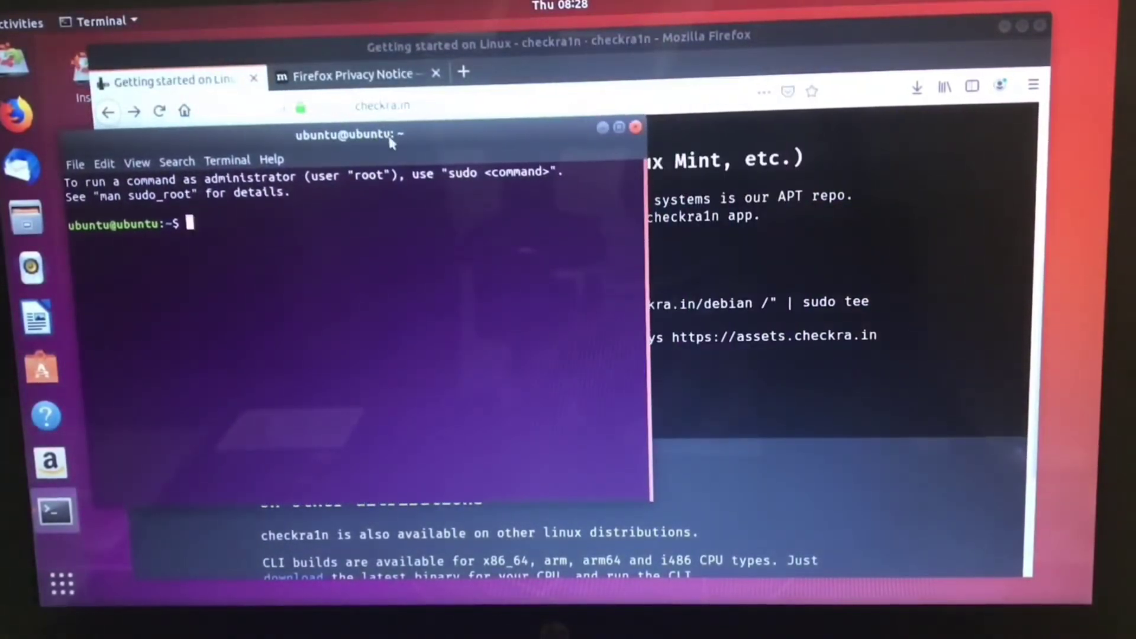
Copy the 'echo … | sudo tee' APT repo command from Firefox and run it in Terminal
{"action": "left_click", "coordinate": [875, 239]}
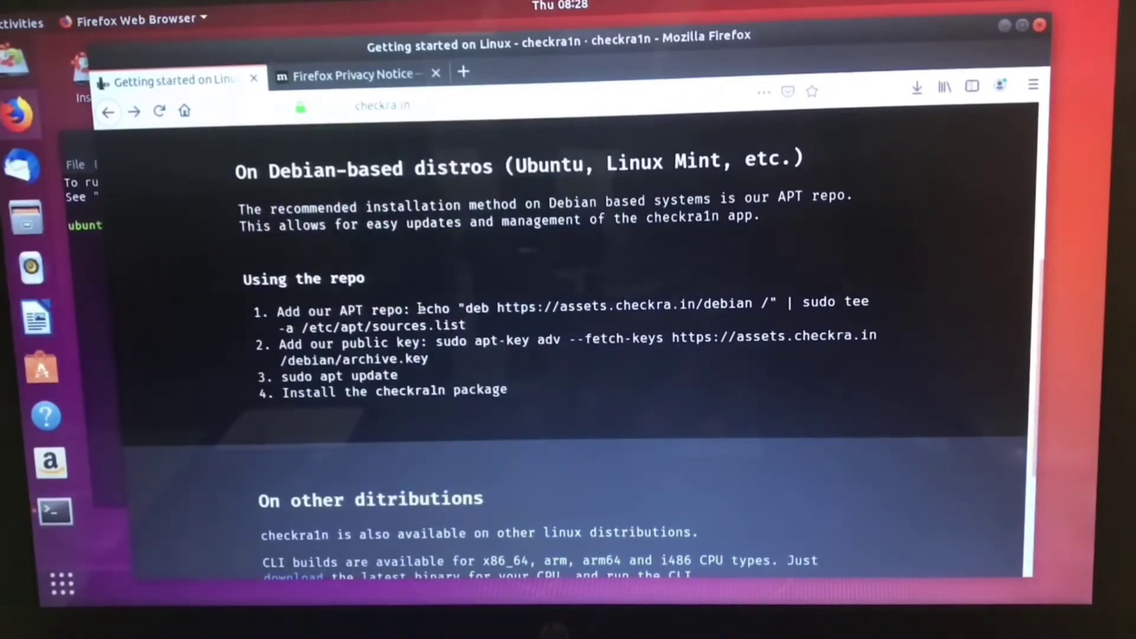
{"action": "left_click_drag", "start_coordinate": [418, 307], "coordinate": [487, 336]}
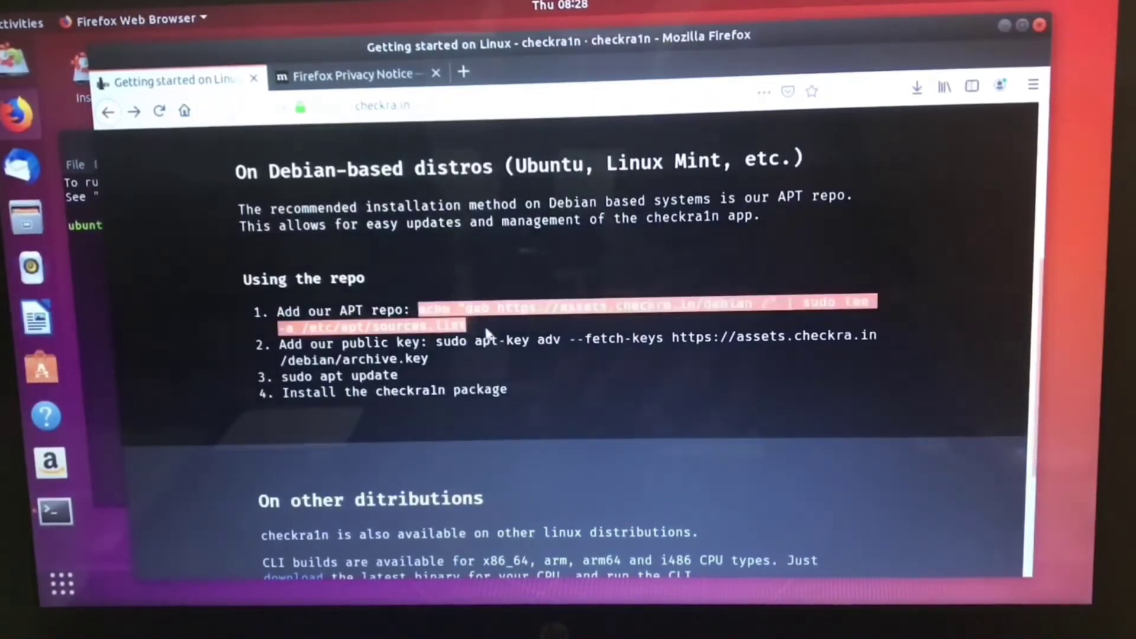
{"action": "right_click", "coordinate": [443, 318]}
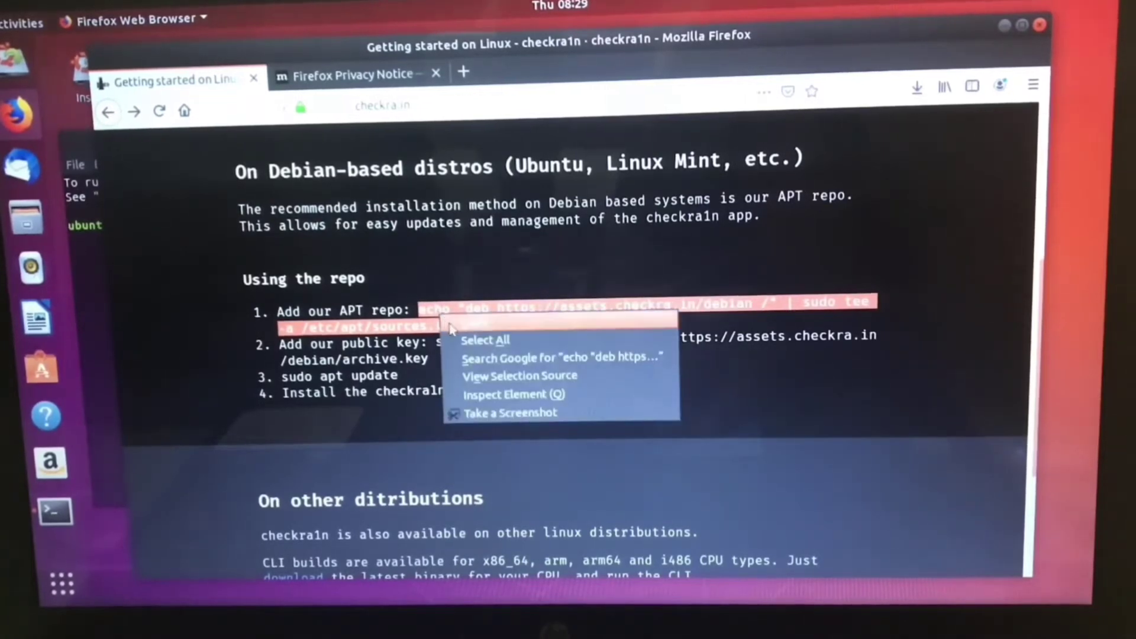
{"action": "left_click", "coordinate": [471, 323]}
{"action": "left_click", "coordinate": [89, 295]}
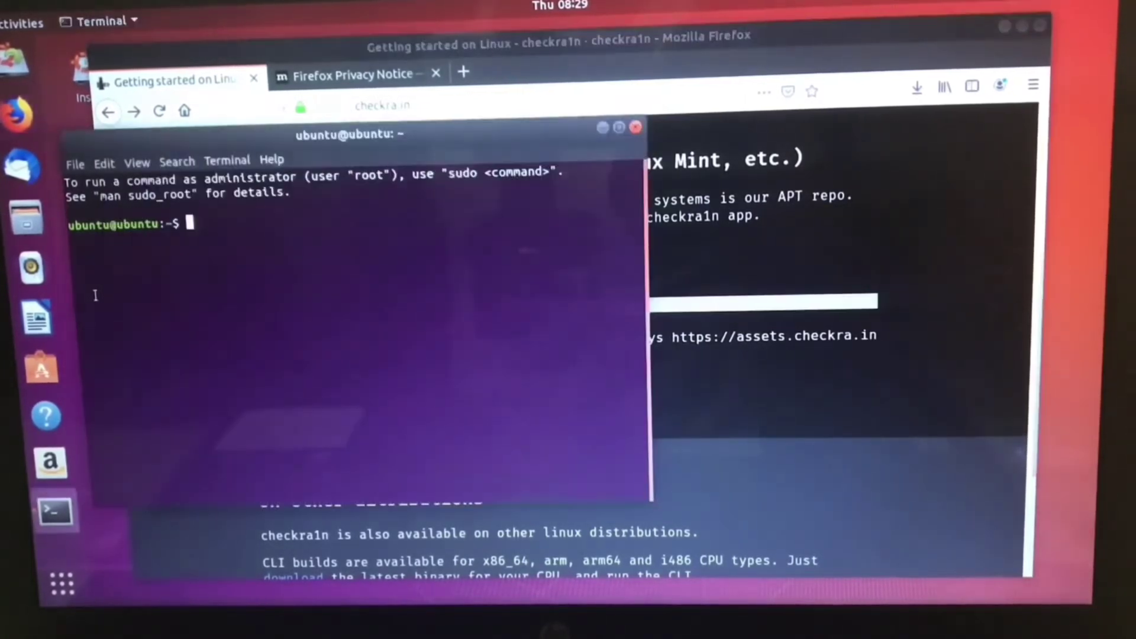
{"action": "right_click", "coordinate": [99, 296]}
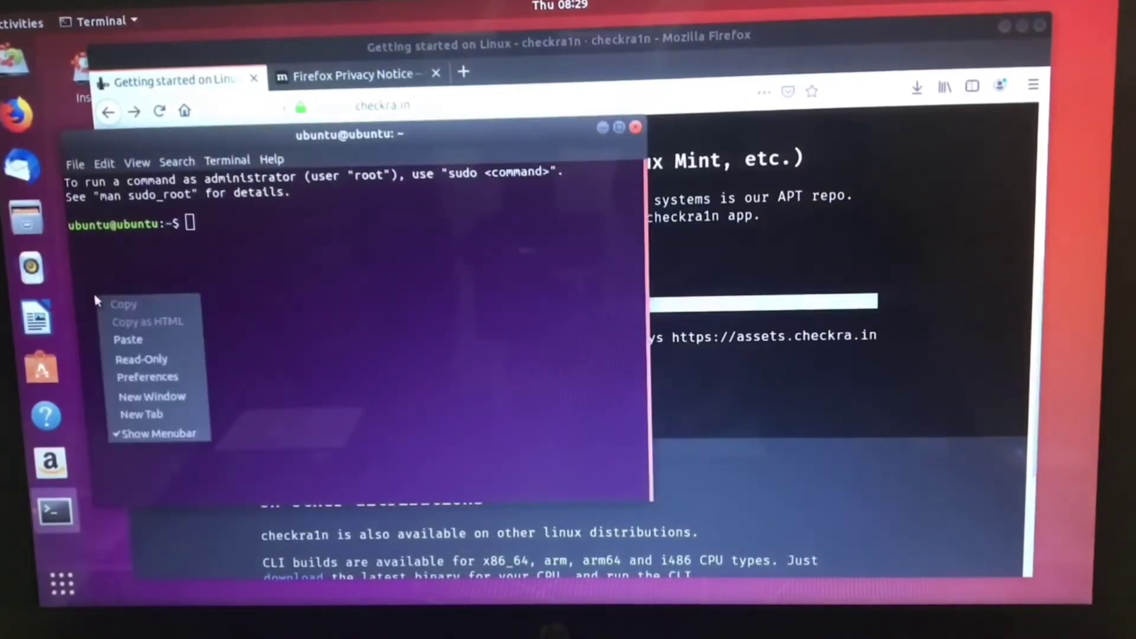
{"action": "left_click", "coordinate": [160, 343]}
{"action": "key", "text": "Return"}
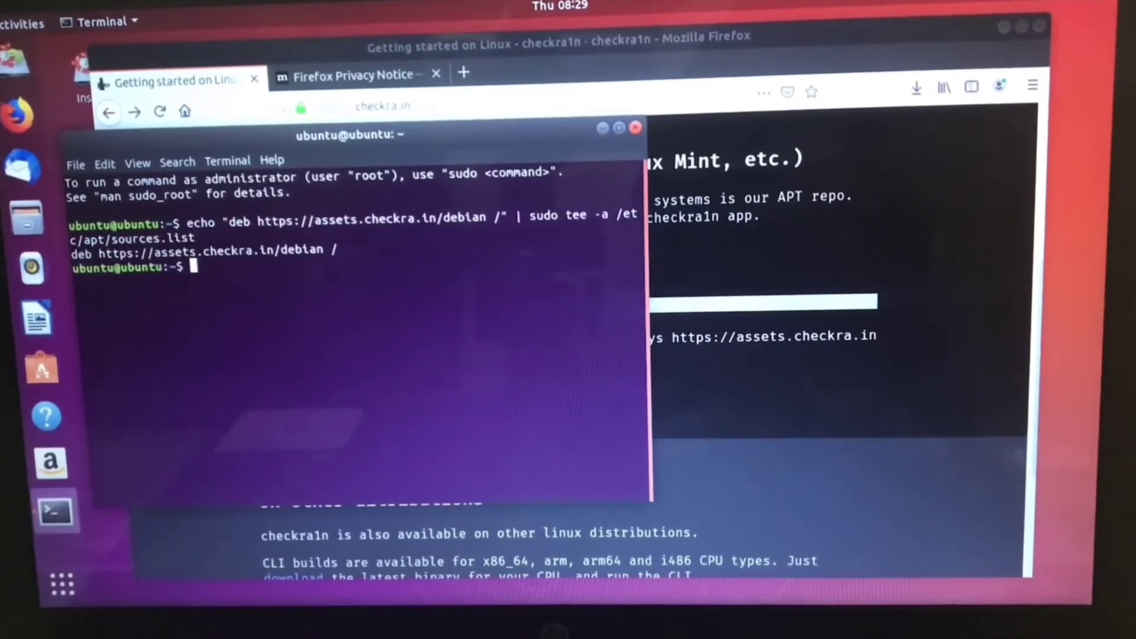
{"action": "left_click", "coordinate": [745, 341]}
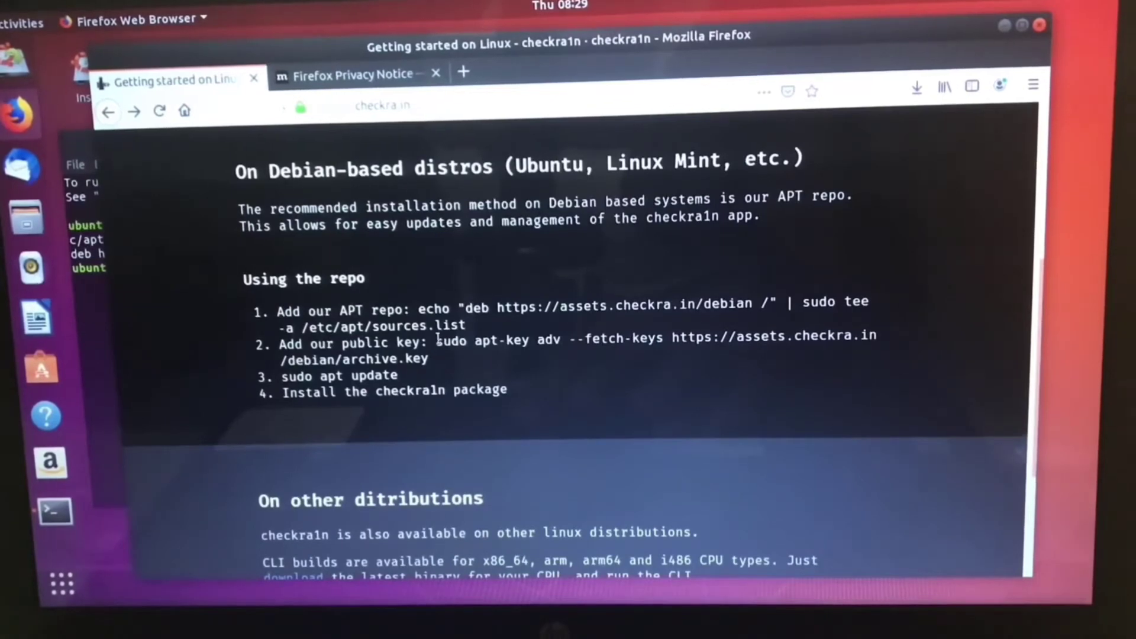
Copy the 'sudo apt-key adv --fetch-keys' command and run it in Terminal
{"action": "left_click_drag", "start_coordinate": [438, 337], "coordinate": [431, 359]}
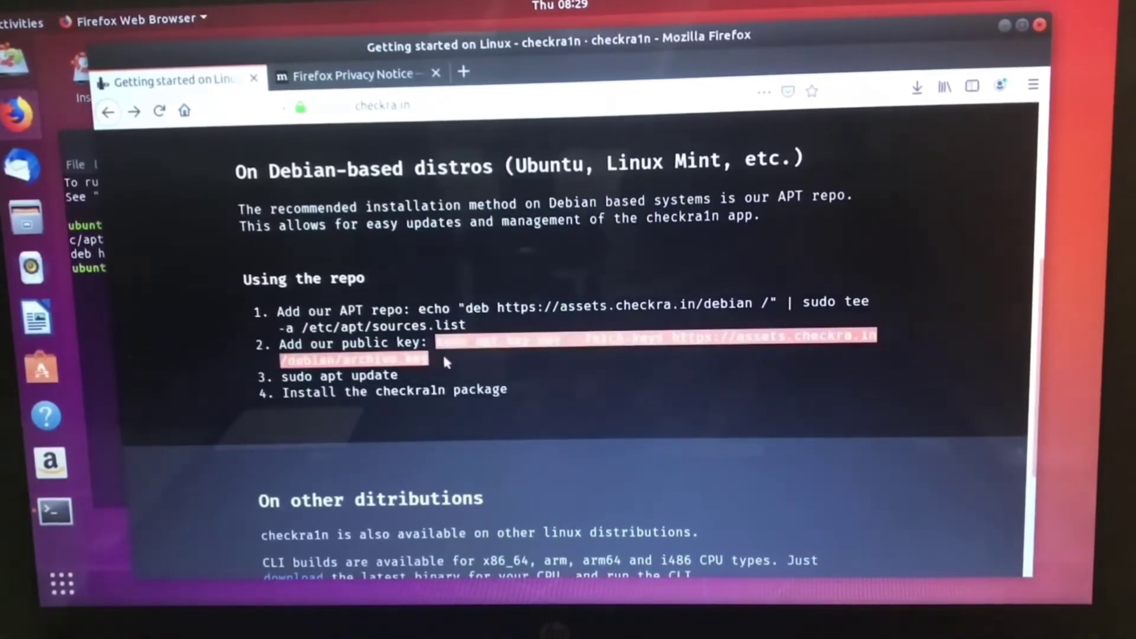
{"action": "right_click", "coordinate": [476, 339]}
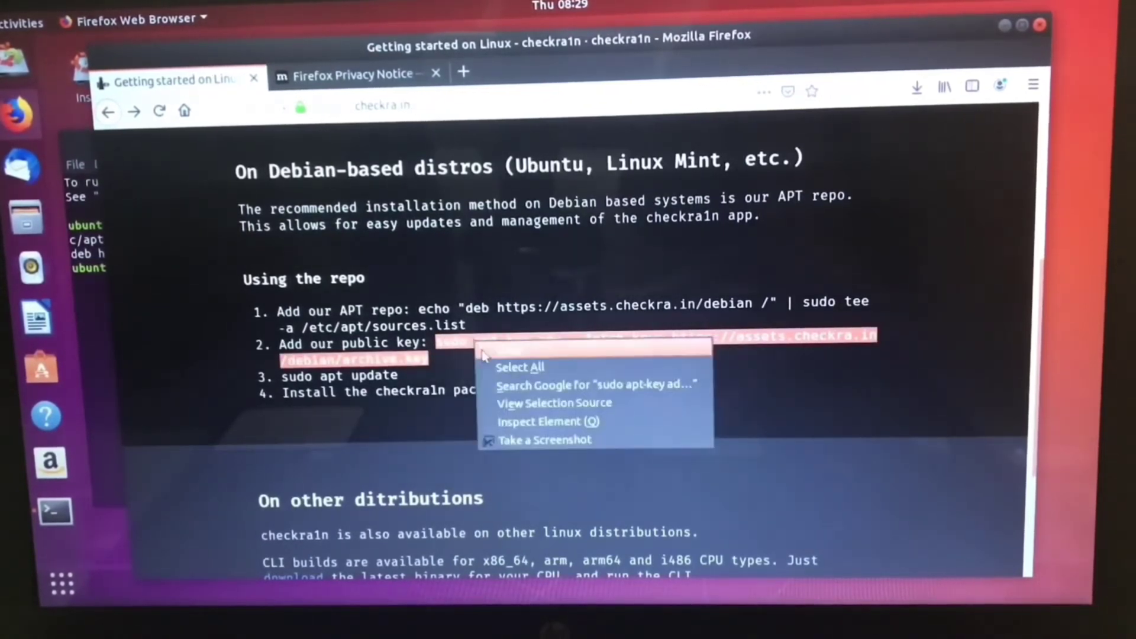
{"action": "left_click", "coordinate": [510, 346]}
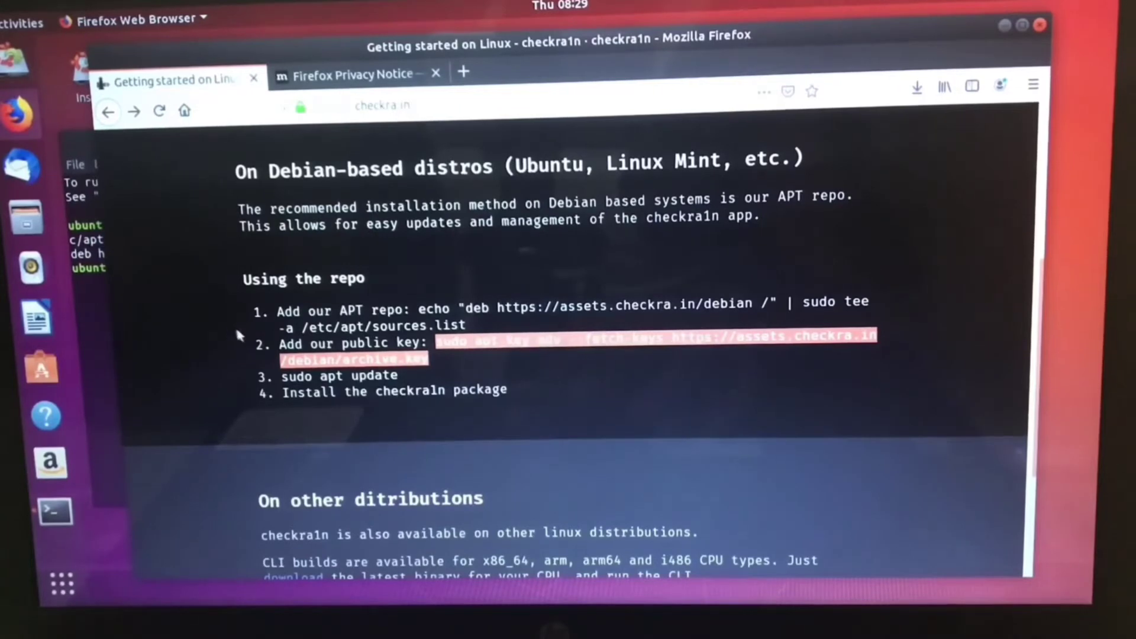
{"action": "left_click", "coordinate": [82, 325]}
{"action": "right_click", "coordinate": [219, 265]}
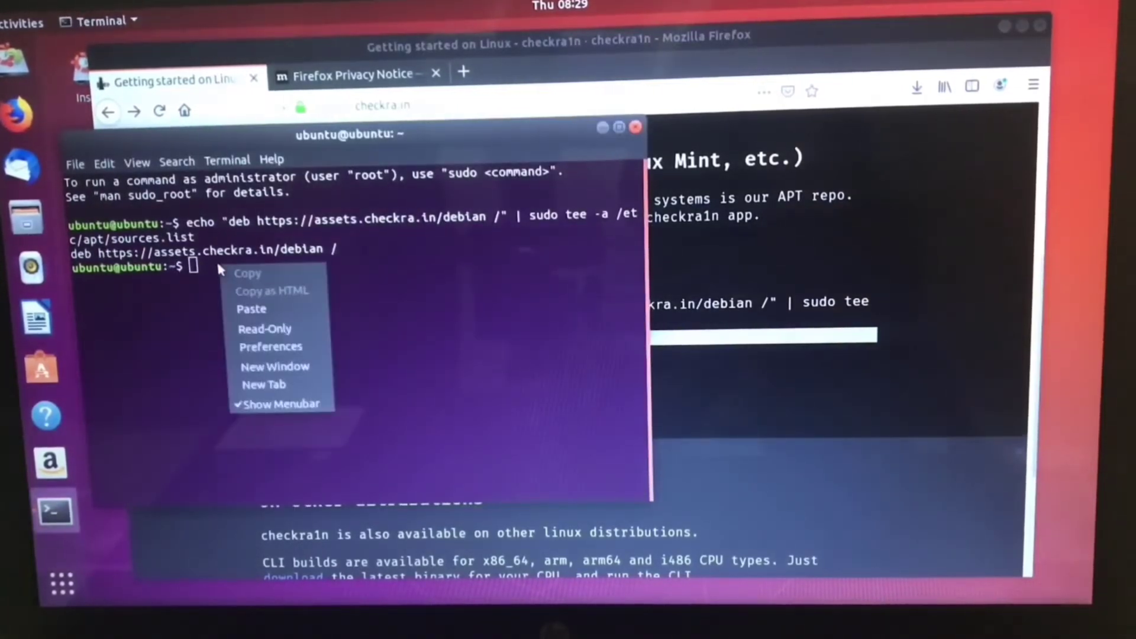
{"action": "left_click", "coordinate": [254, 309]}
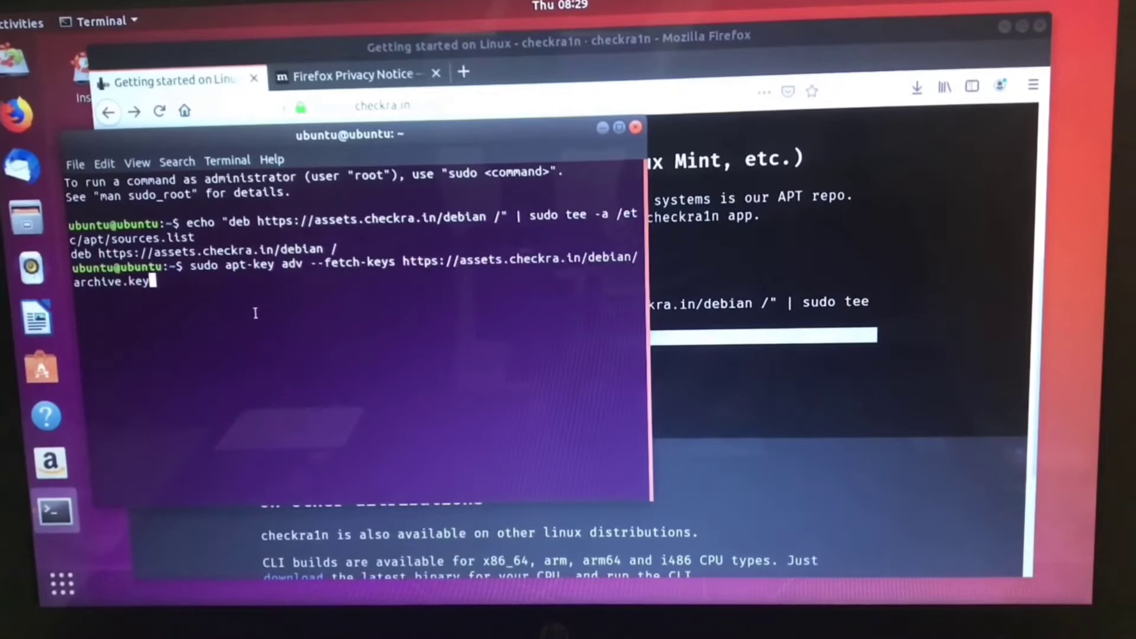
{"action": "key", "text": "Return"}
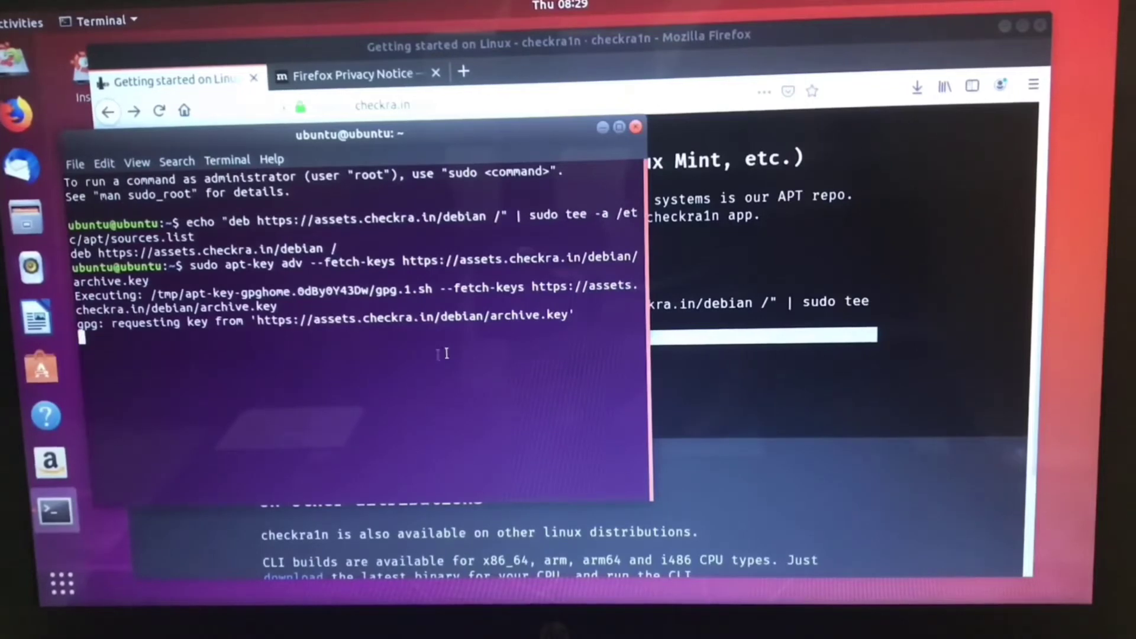
{"action": "left_click", "coordinate": [691, 381]}
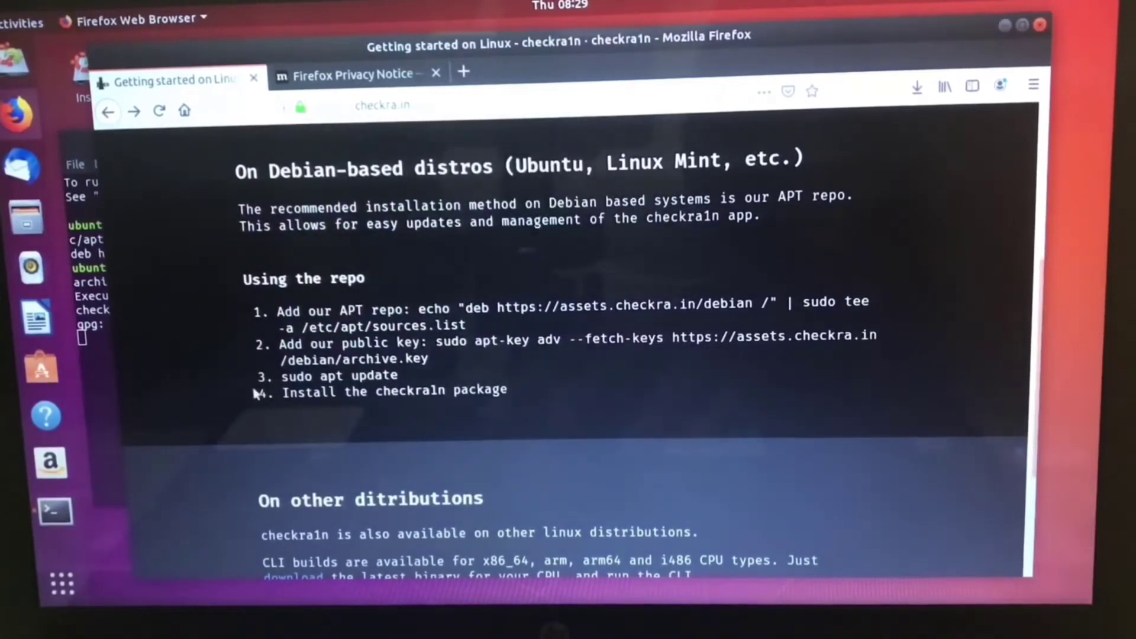
Copy 'sudo apt update' from the install guide and run it in Terminal
{"action": "left_click_drag", "start_coordinate": [280, 376], "coordinate": [398, 375]}
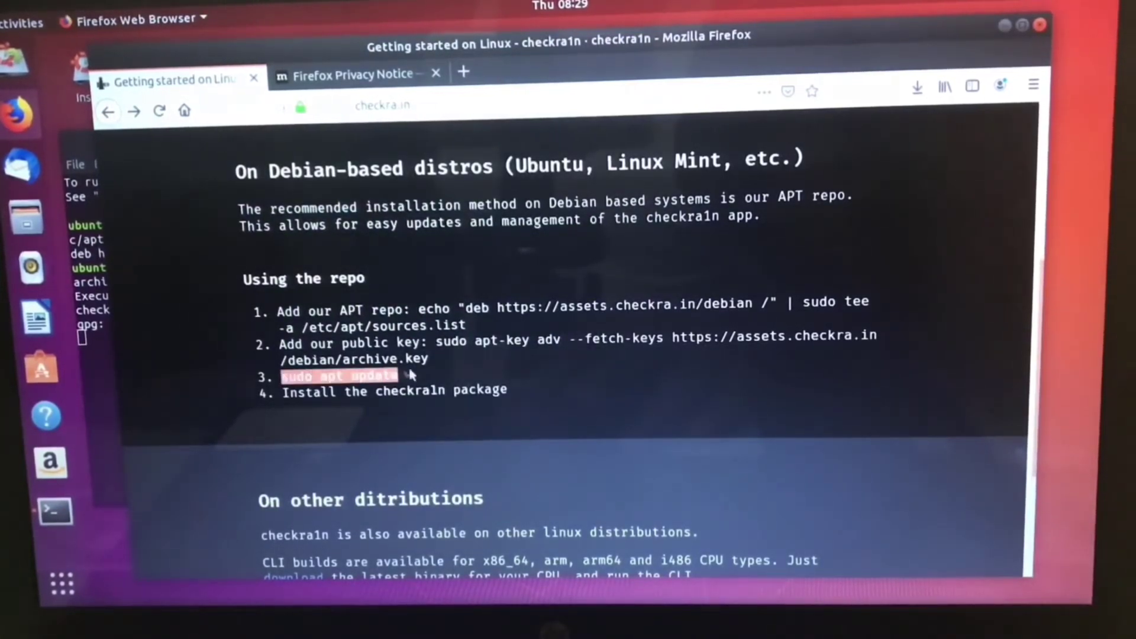
{"action": "right_click", "coordinate": [369, 380]}
{"action": "left_click", "coordinate": [380, 393]}
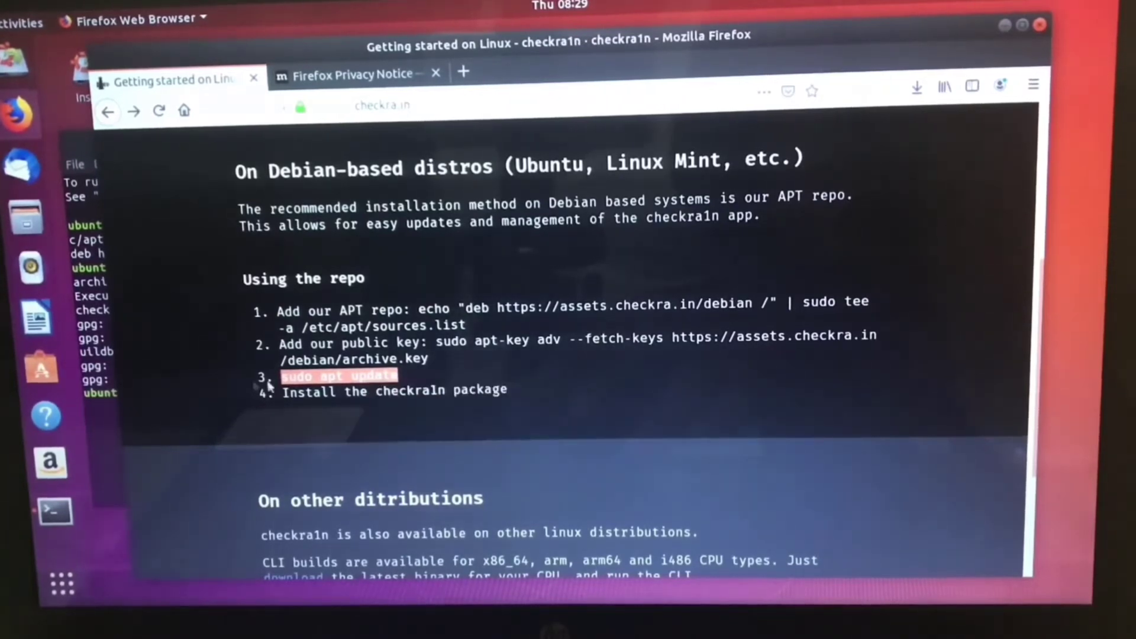
{"action": "left_click", "coordinate": [88, 373]}
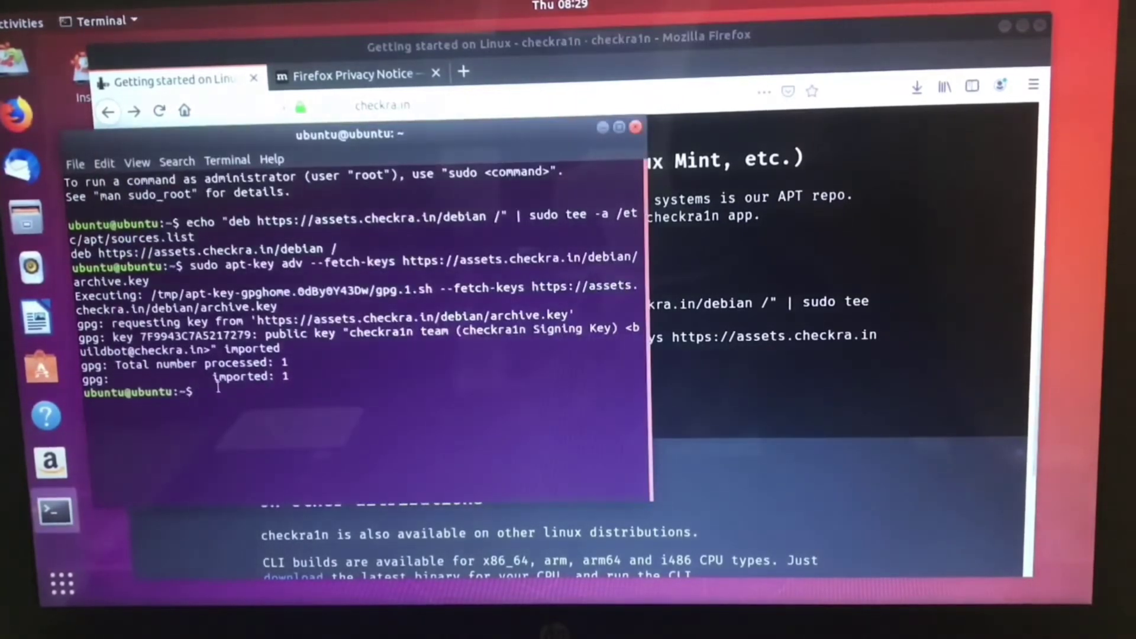
{"action": "right_click", "coordinate": [213, 396]}
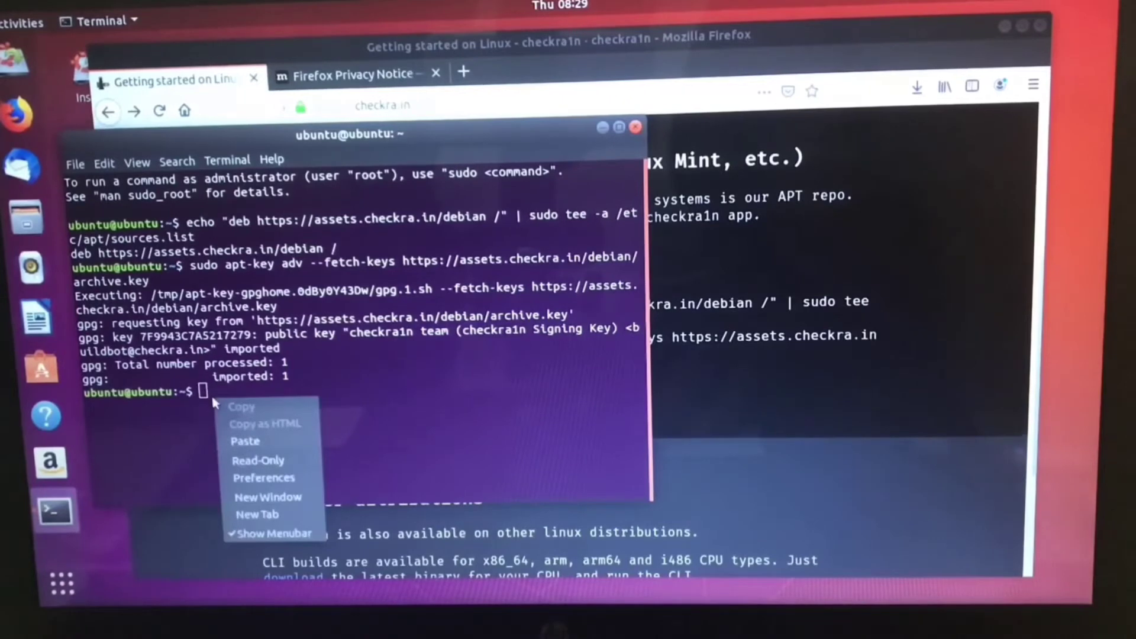
{"action": "left_click", "coordinate": [252, 443]}
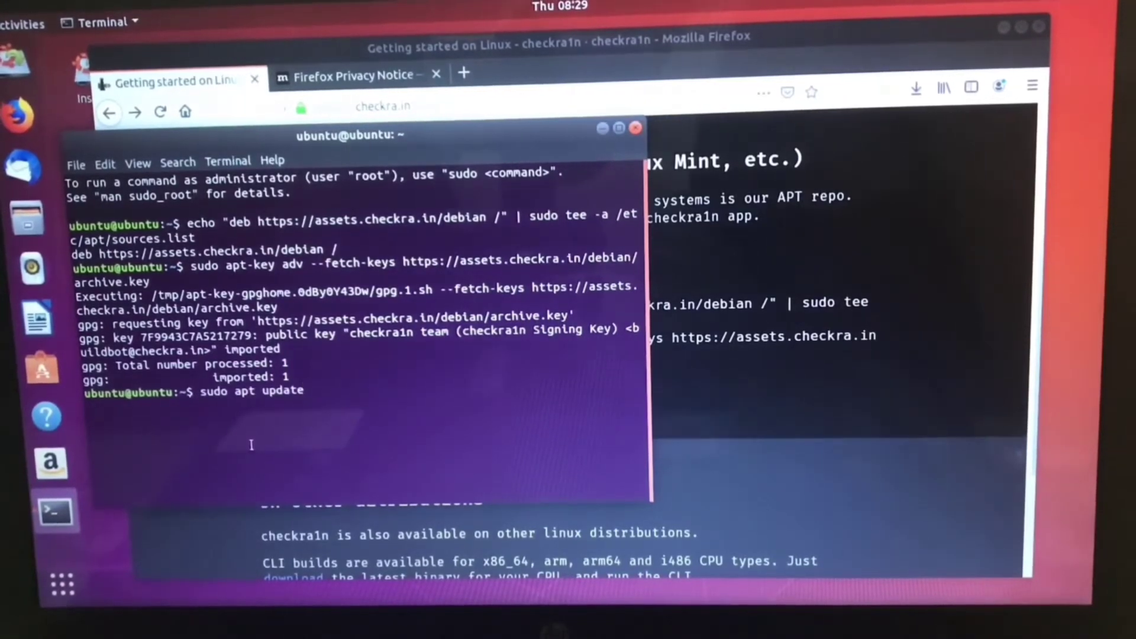
{"action": "key", "text": "Return"}
{"action": "type", "text": "c"}
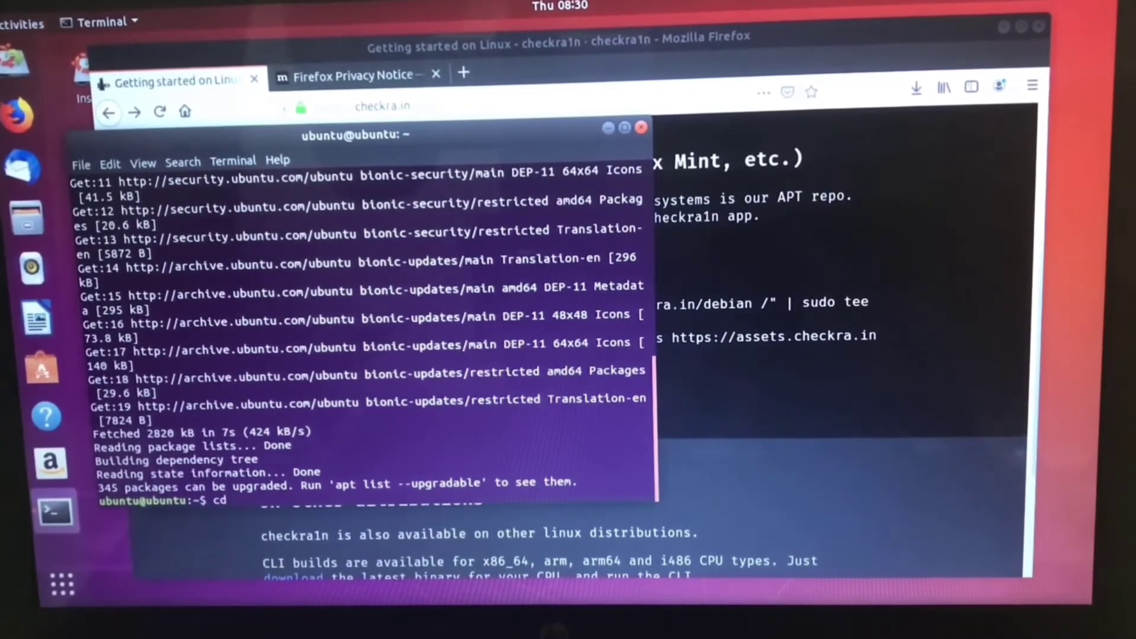
{"action": "type", "text": "d "}
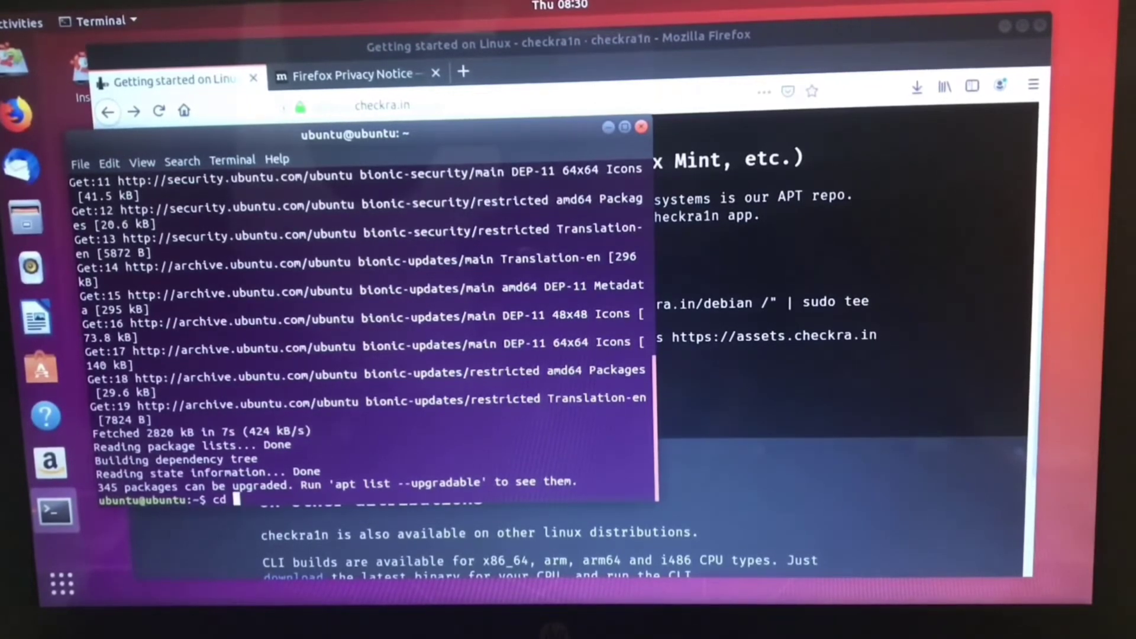
{"action": "type", "text": "Desk"}
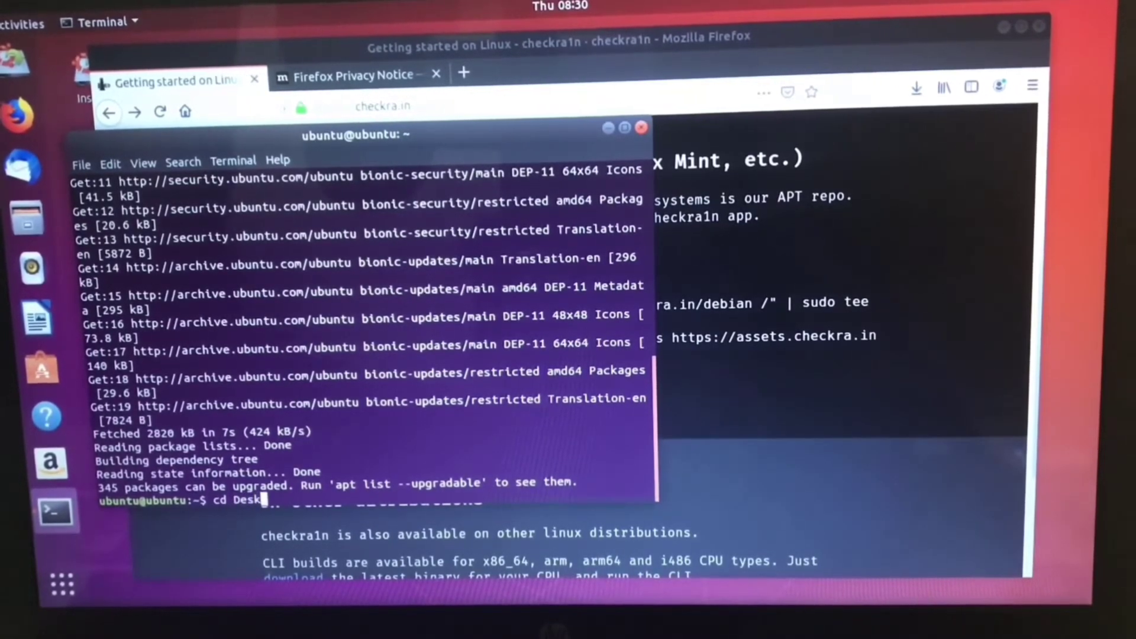
{"action": "type", "text": "top"}
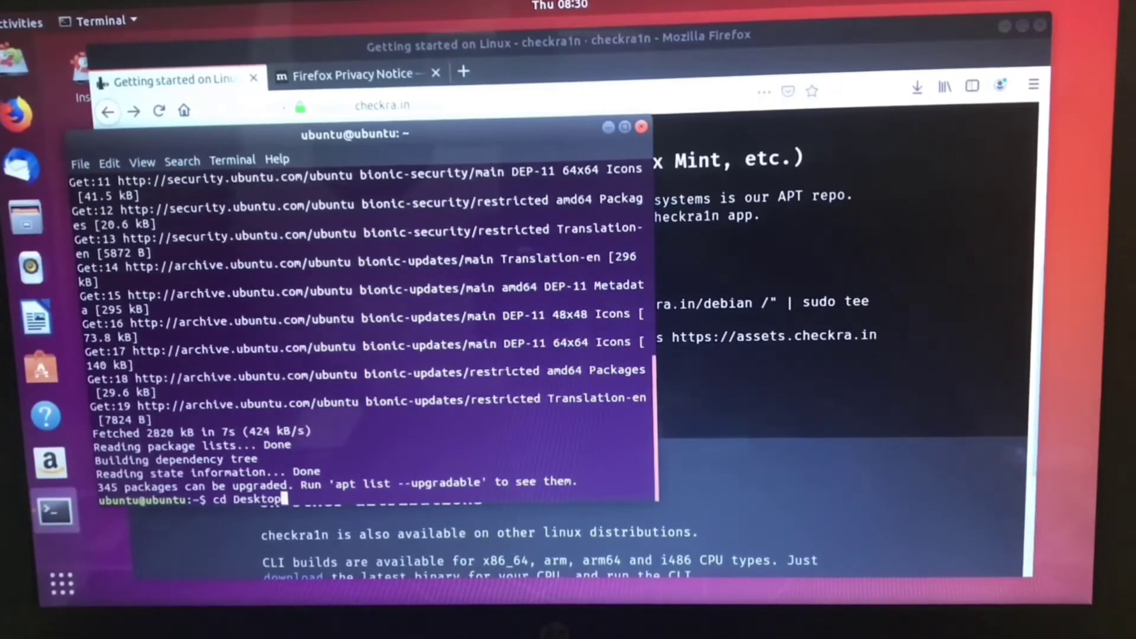
Run 'cd Desktop', 'chmod 777 checkra1n', then 'sudo ./checkra1n' in Terminal
{"action": "key", "text": "Return"}
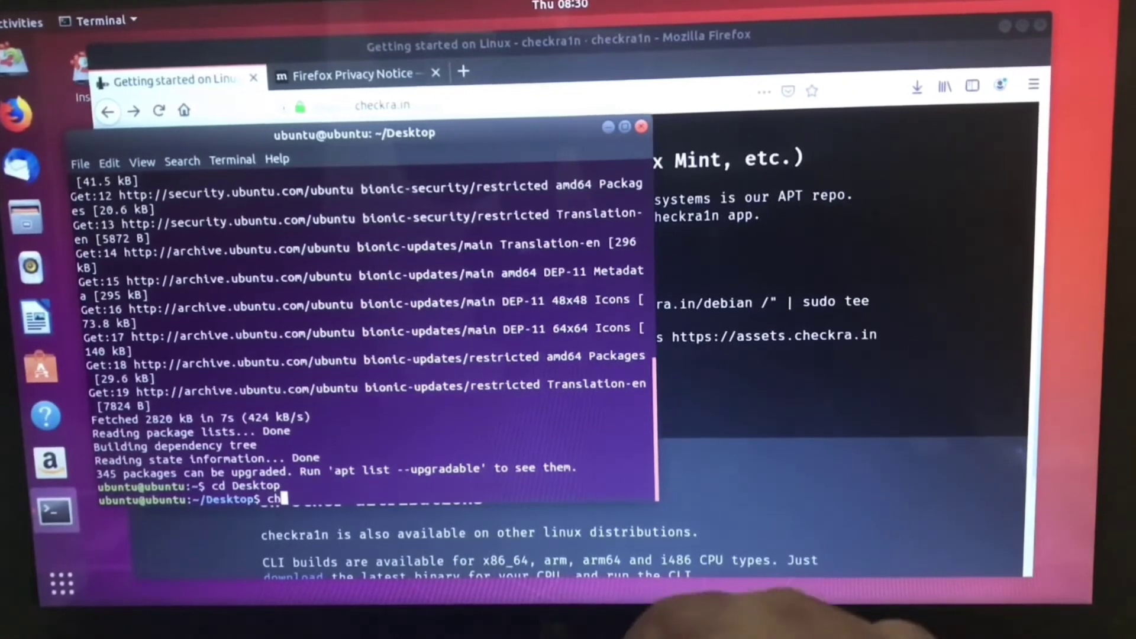
{"action": "type", "text": "chmod "}
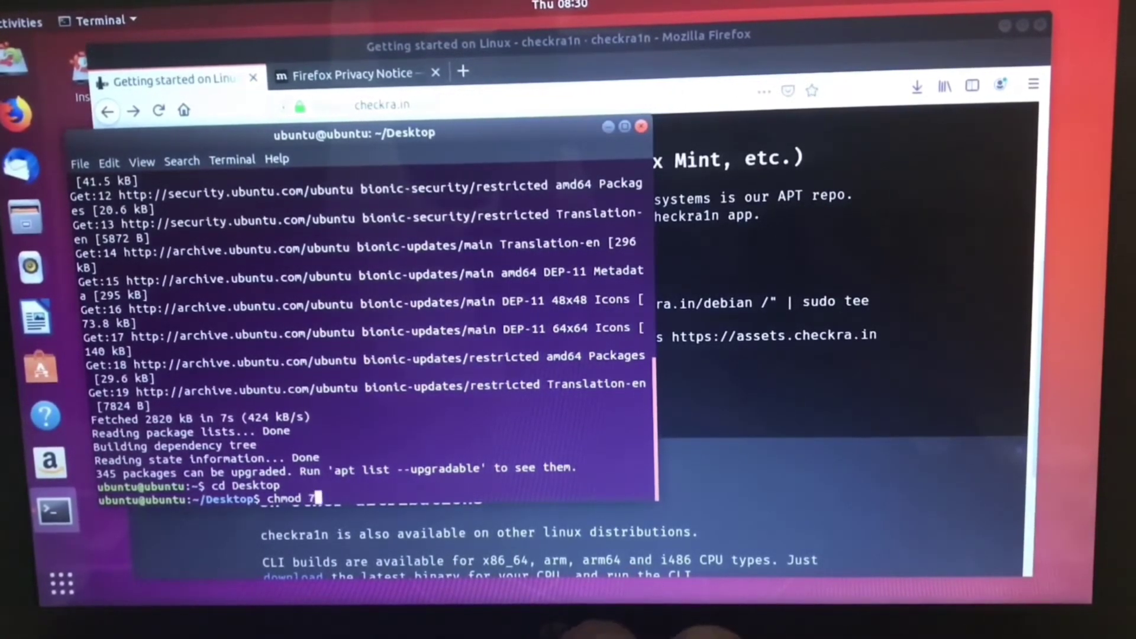
{"action": "type", "text": "777 "}
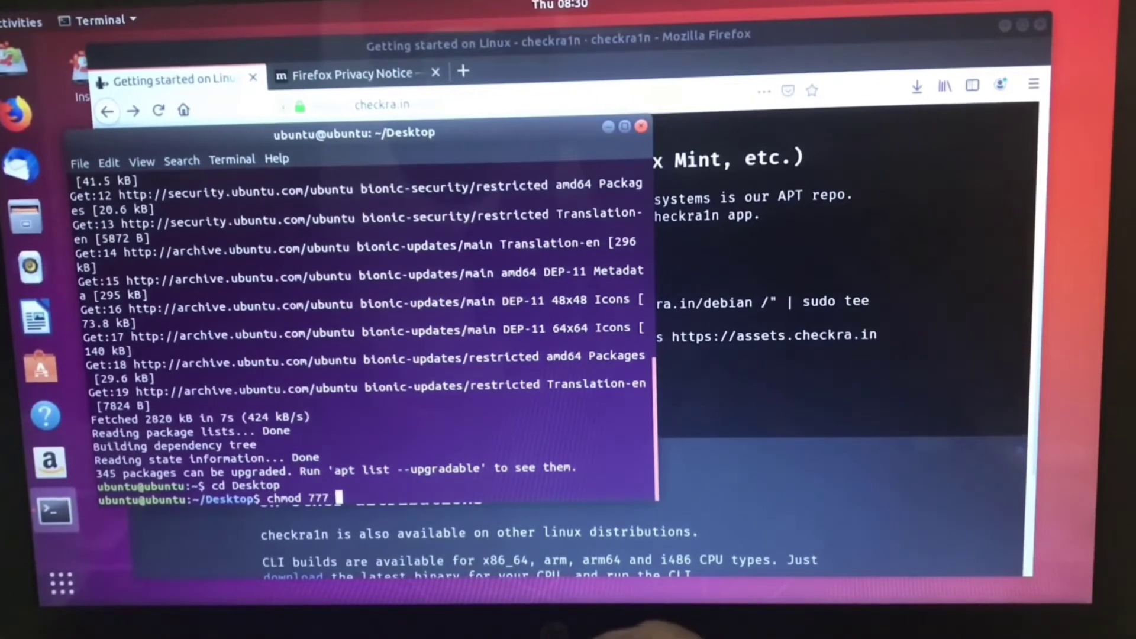
{"action": "type", "text": "check"}
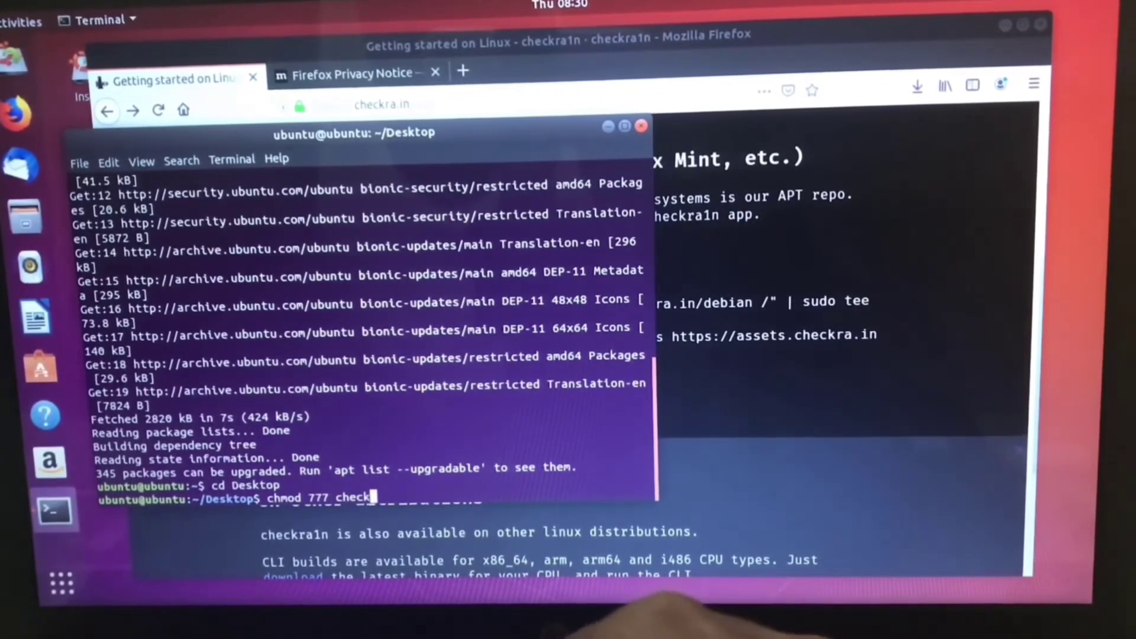
{"action": "type", "text": "ra1n"}
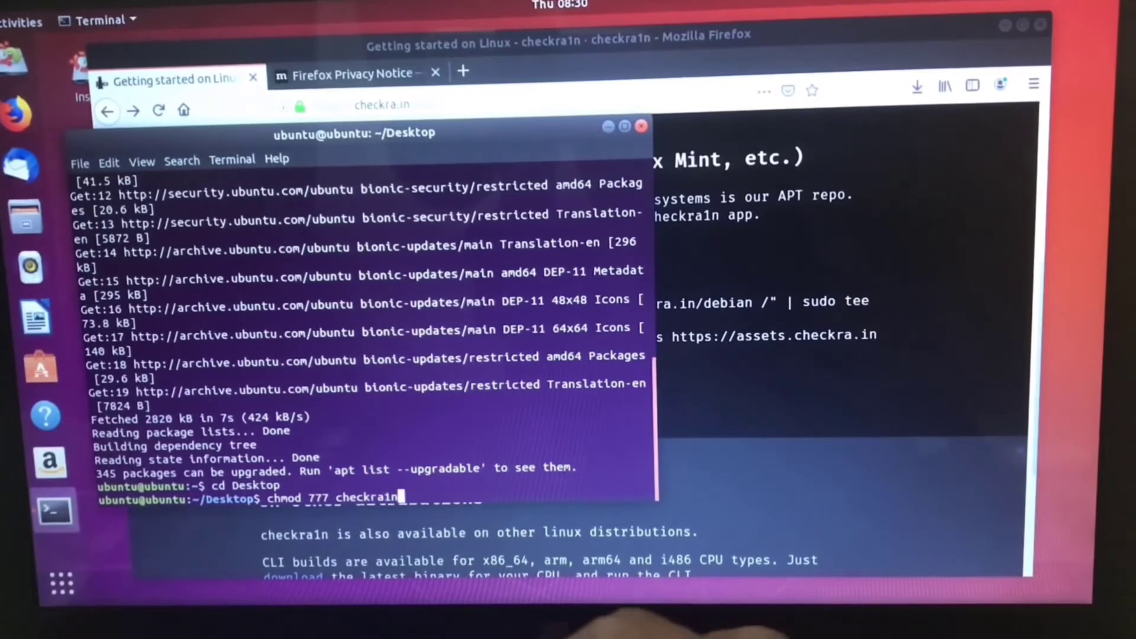
{"action": "key", "text": "Return"}
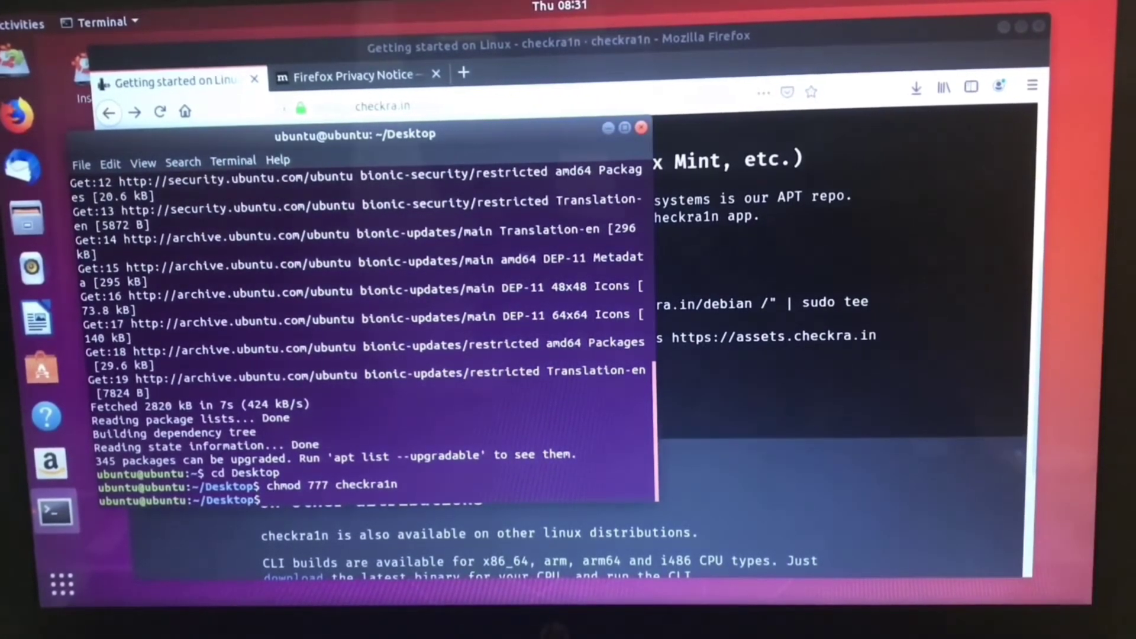
{"action": "type", "text": "sudo "}
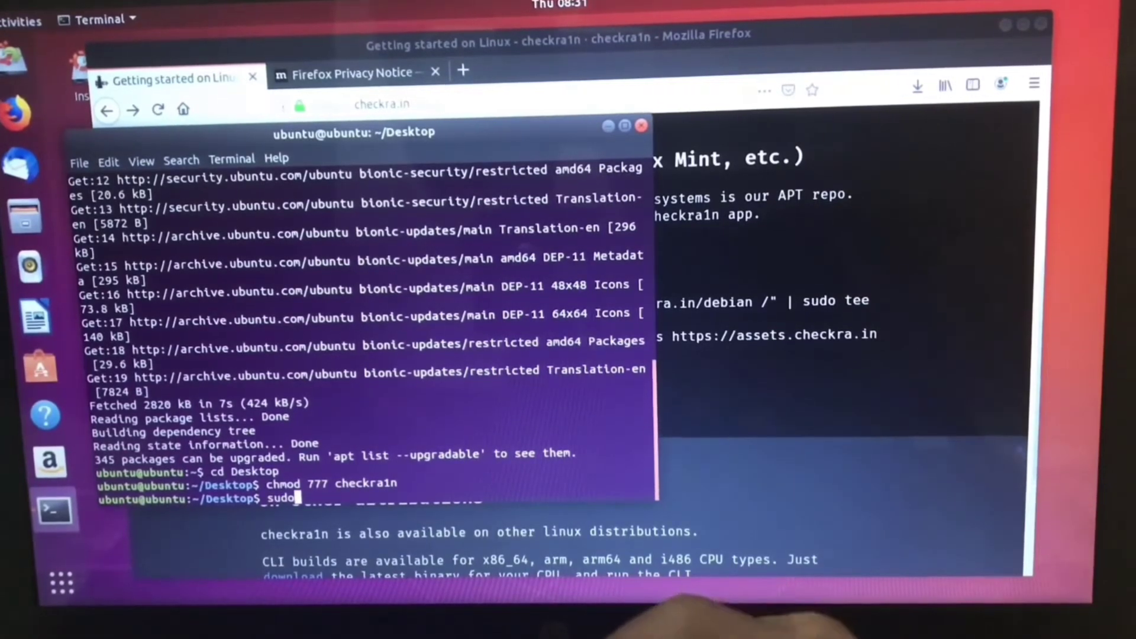
{"action": "type", "text": "./"}
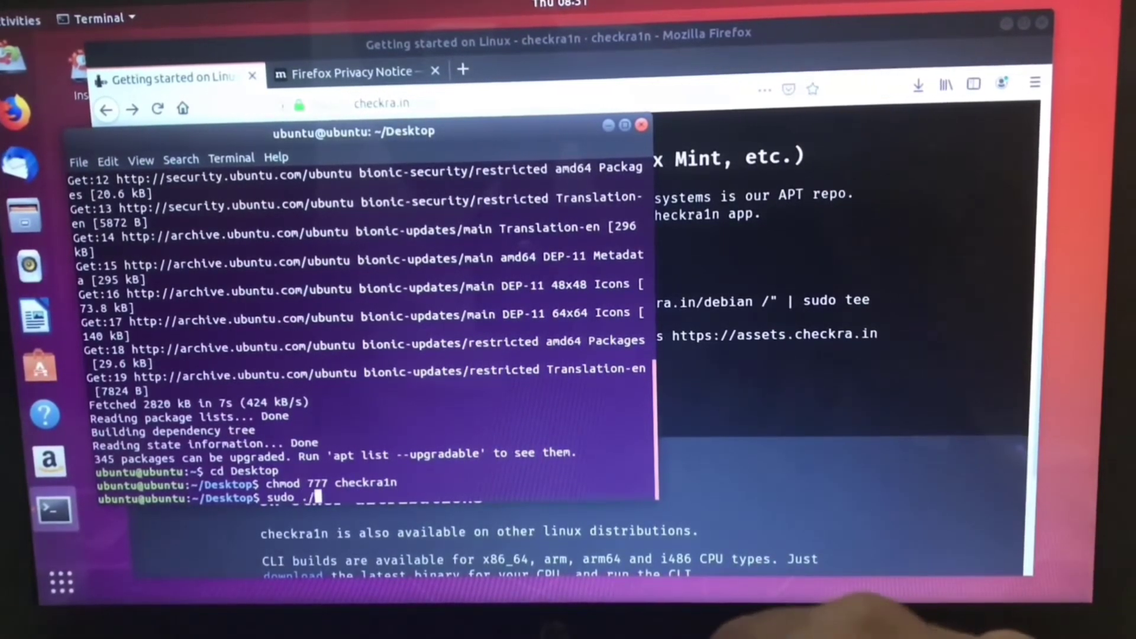
{"action": "type", "text": "c"}
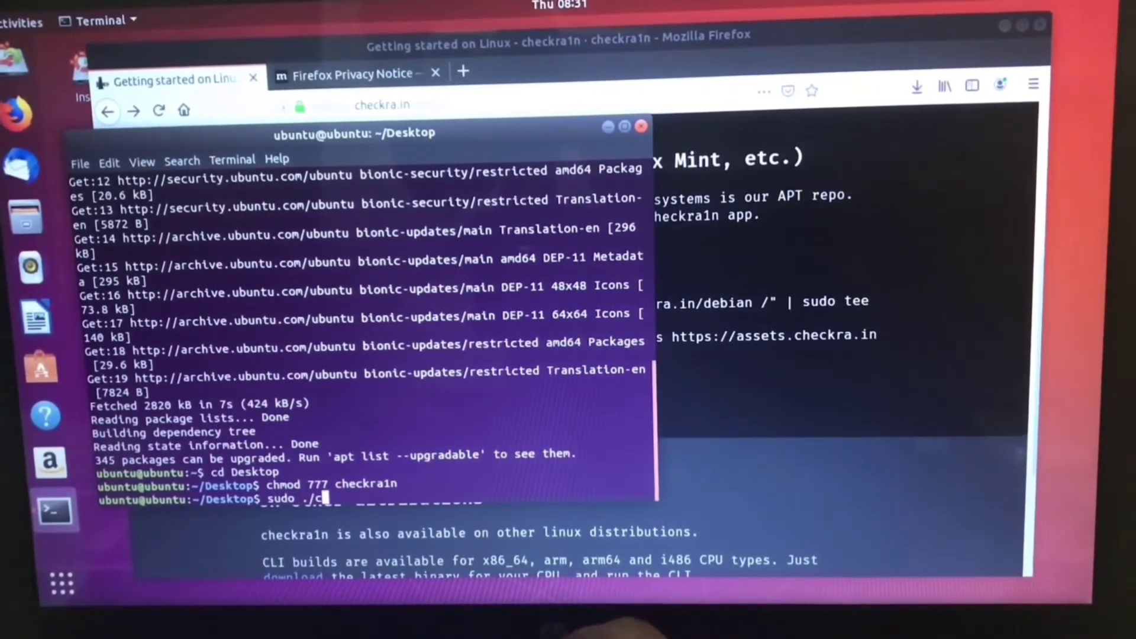
{"action": "type", "text": "heckr"}
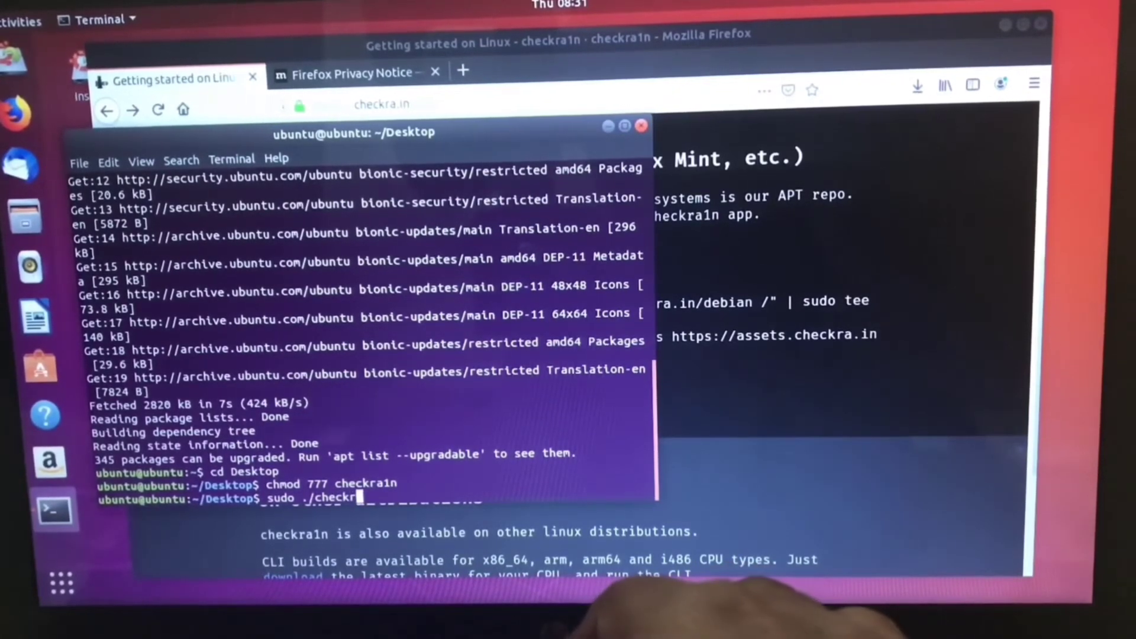
{"action": "type", "text": "a1n"}
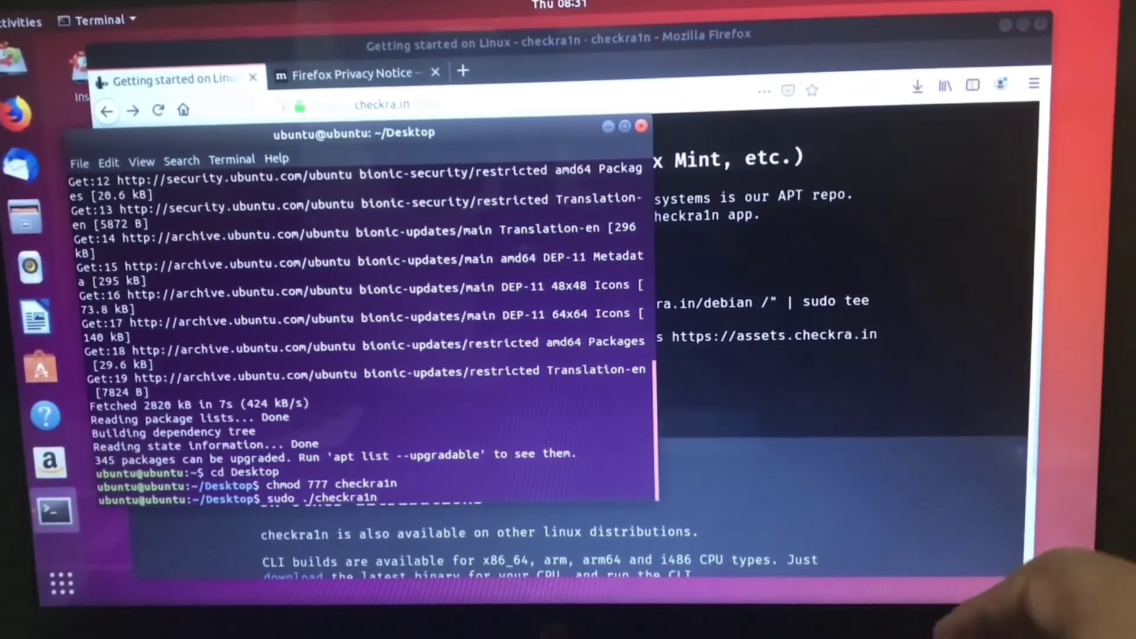
{"action": "key", "text": "Return"}
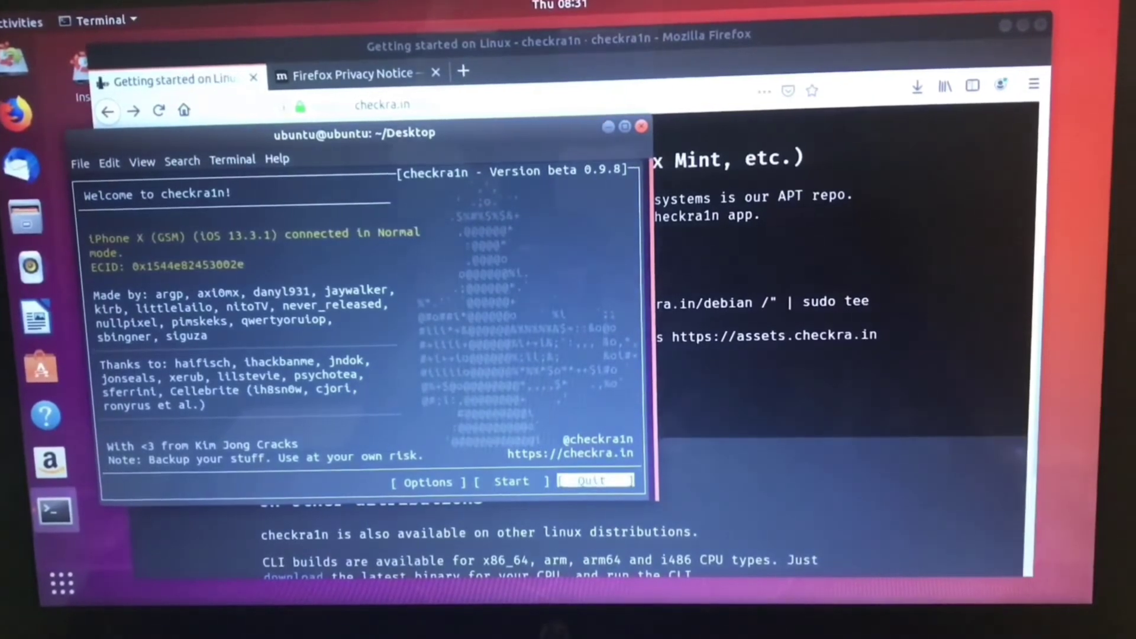
Highlight Start in the checkra1n menu and launch the iPhone 8 jailbreak
{"action": "key", "text": "Left"}
{"action": "key", "text": "Left"}
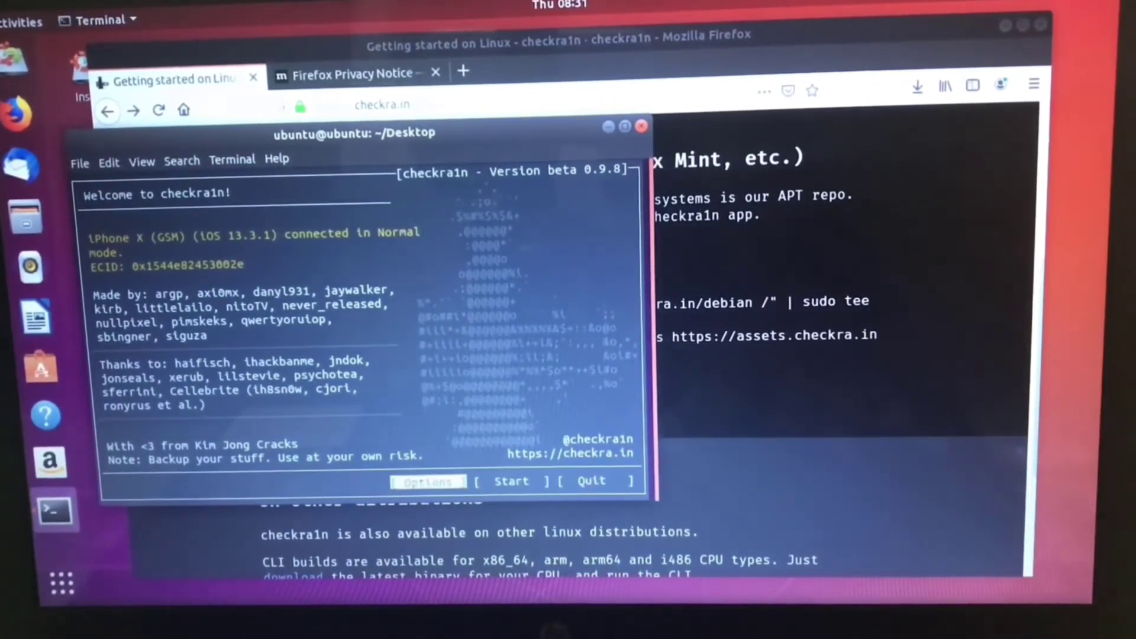
{"action": "key", "text": "Right"}
{"action": "key", "text": "Left"}
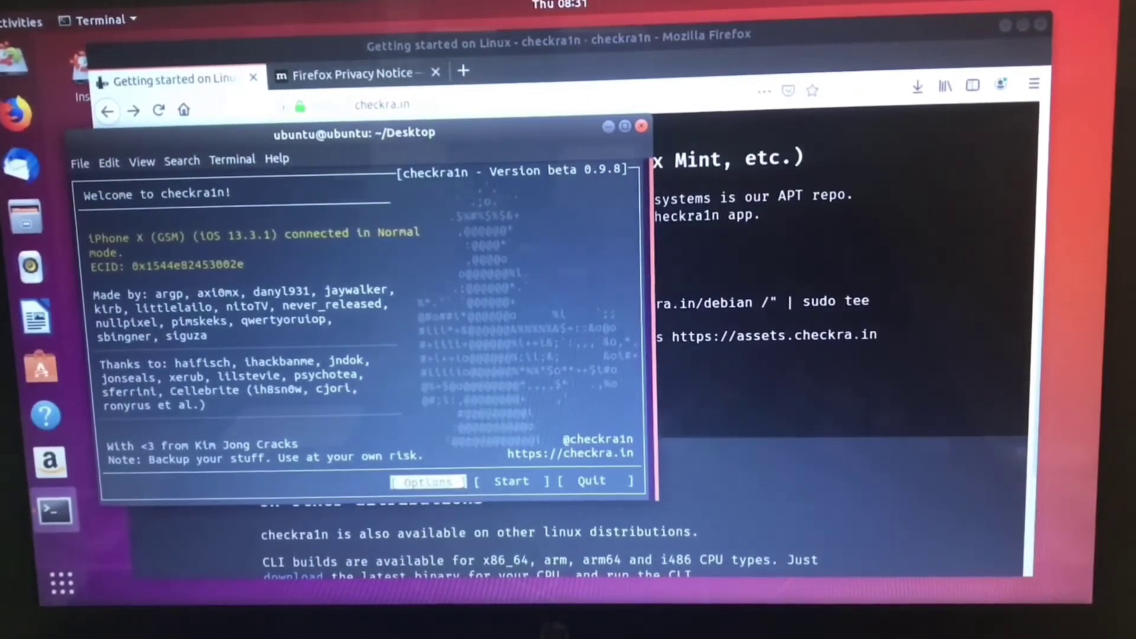
{"action": "key", "text": "Right"}
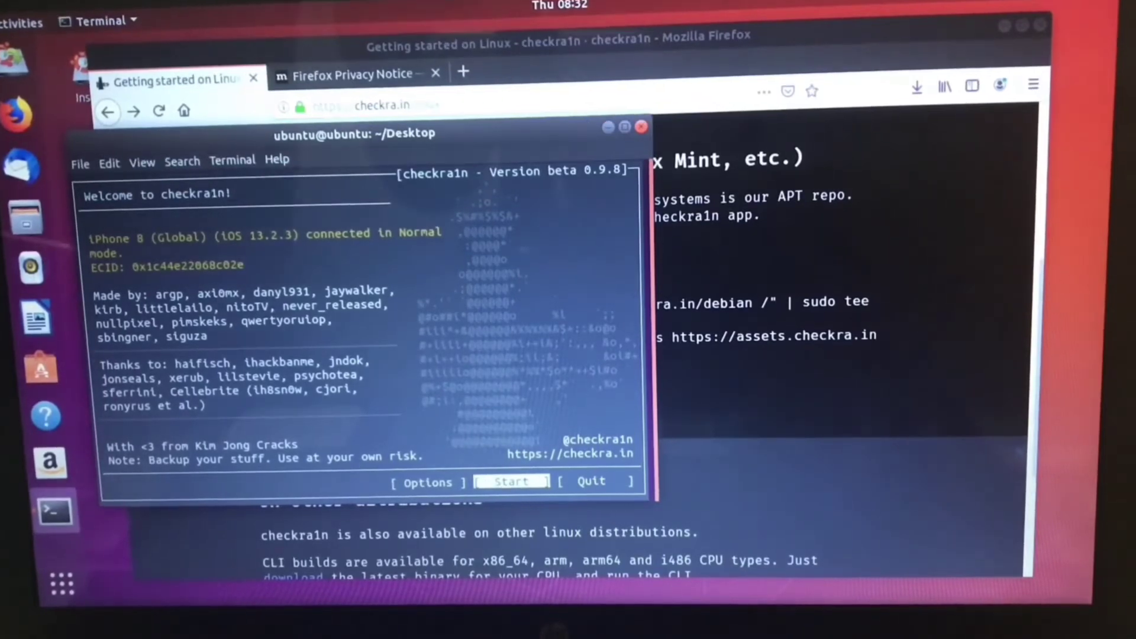
{"action": "key", "text": "Return"}
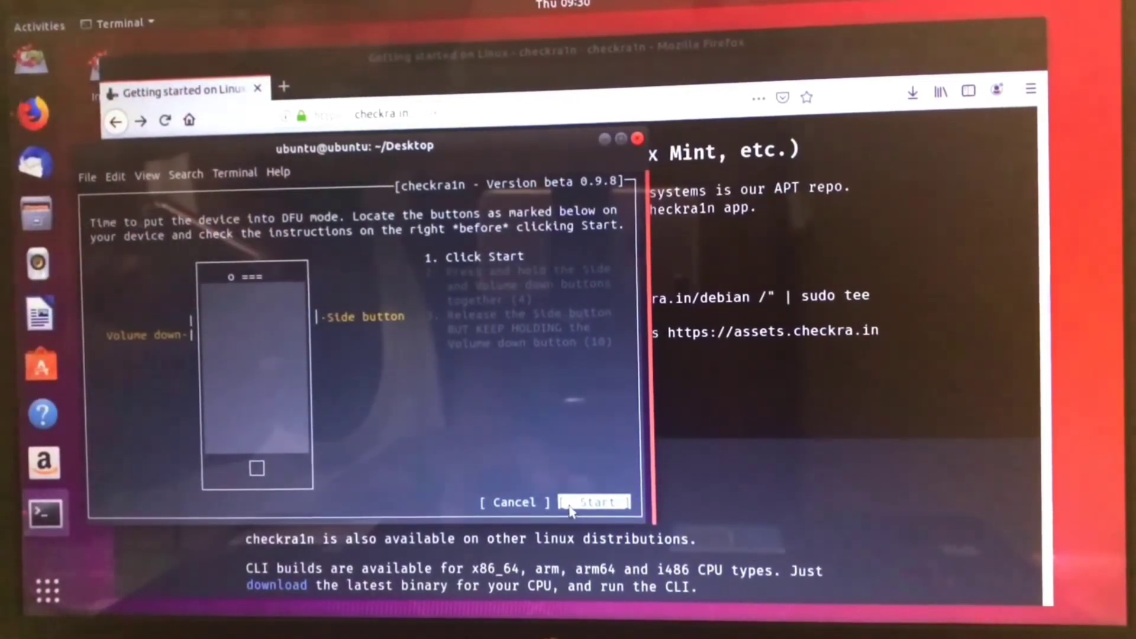
Start the guided DFU mode sequence and let checkra1n install the jailbreak
{"action": "left_click", "coordinate": [594, 503]}
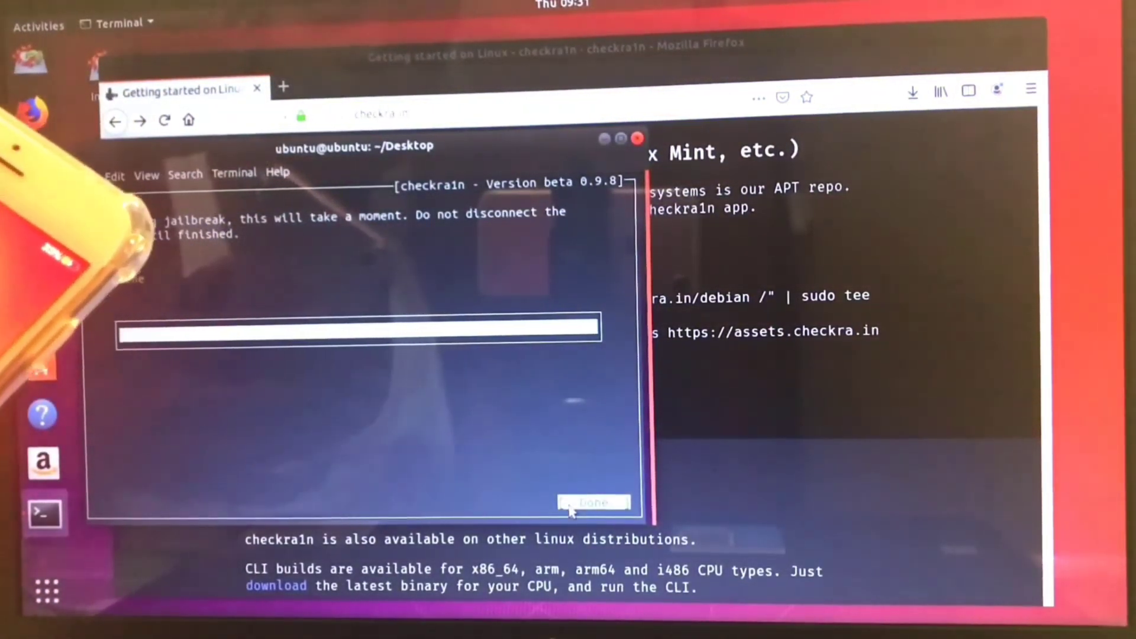
Dismiss the All Done jailbreak screen and raise the display brightness
{"action": "left_click", "coordinate": [571, 509]}
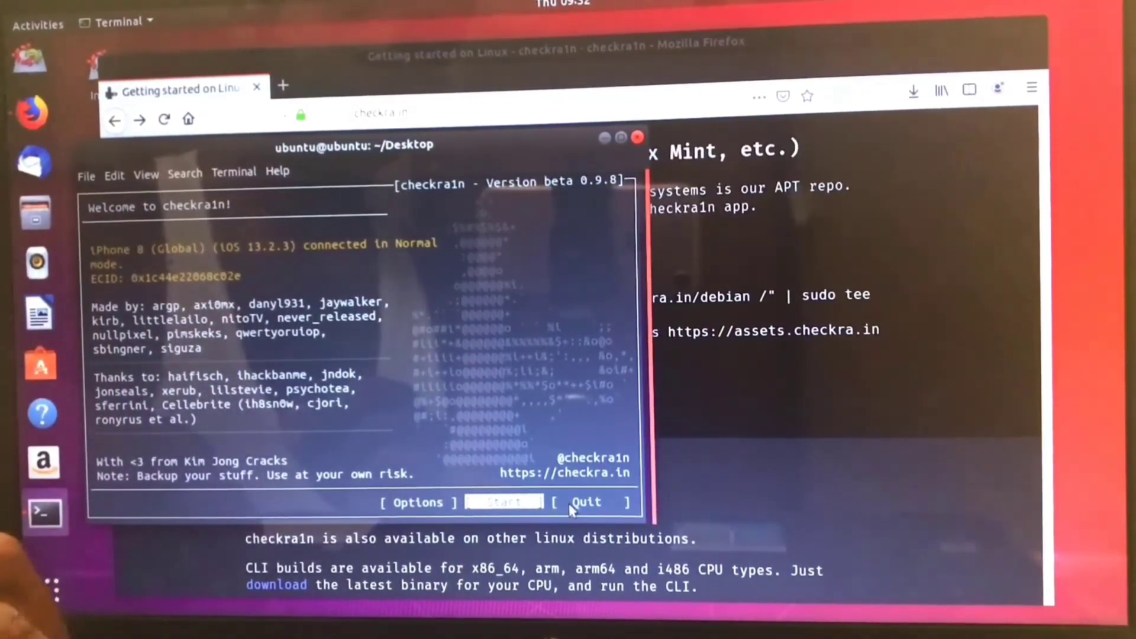
{"action": "key", "text": "XF86MonBrightnessUp"}
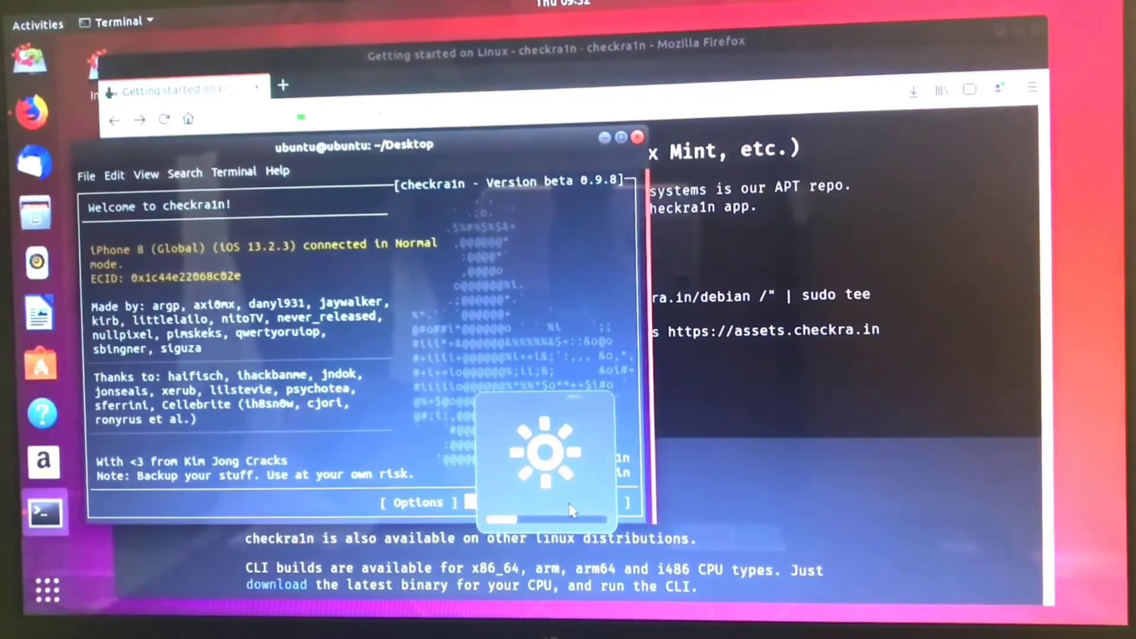